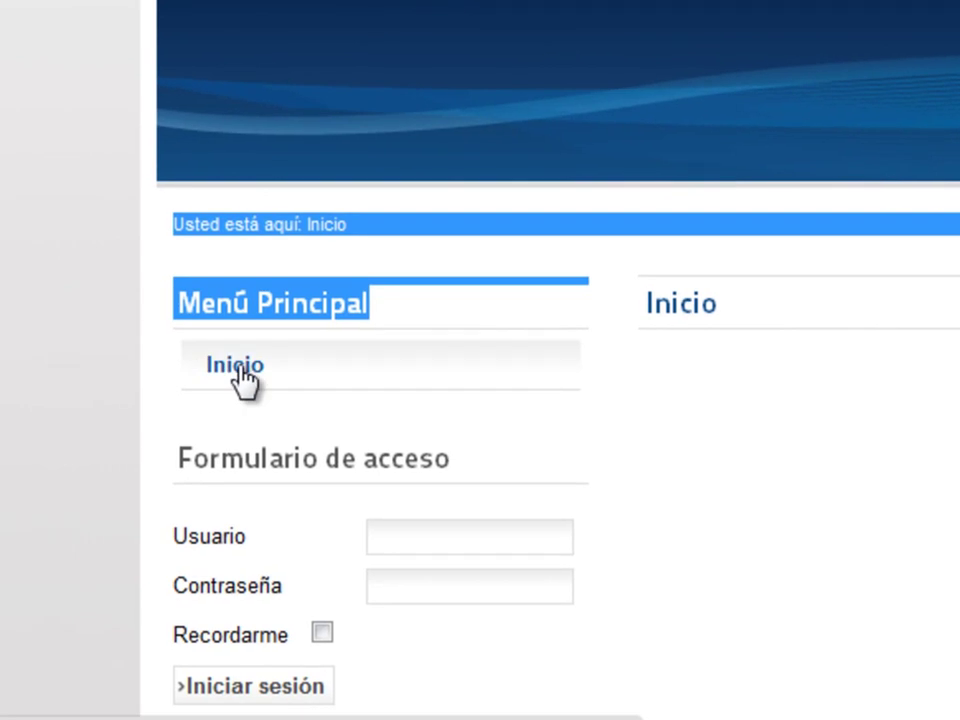
Examine the main menu and the "Formulario de acceso" login form on the site's front page
scroll(315, 379, "down", 3)
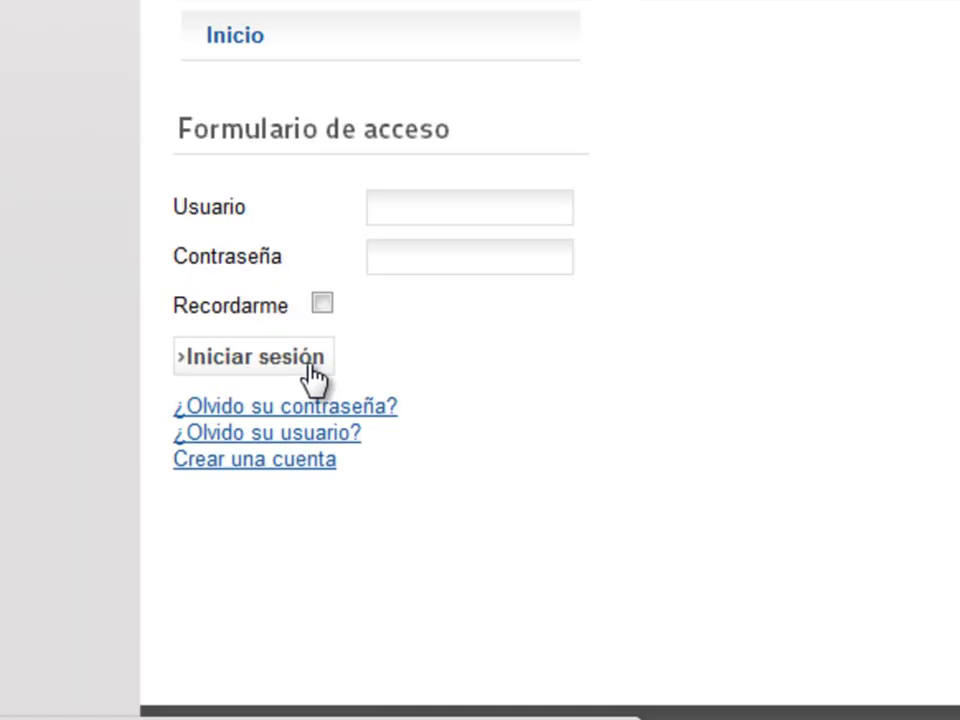
left_click_drag(452, 130, 182, 132)
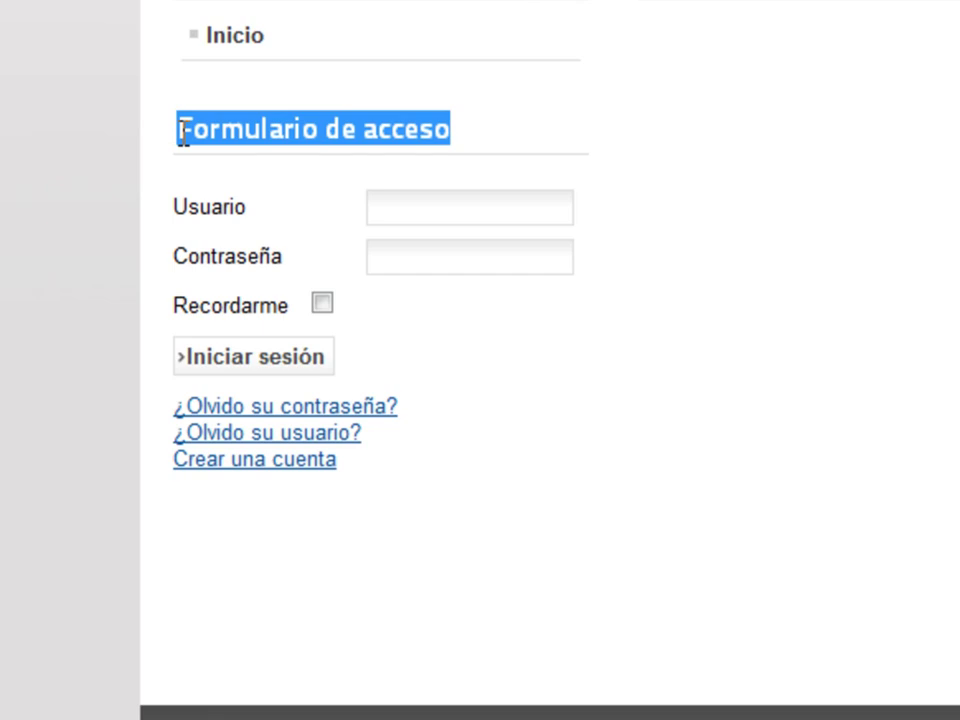
left_click_drag(182, 132, 182, 134)
left_click_drag(435, 379, 184, 122)
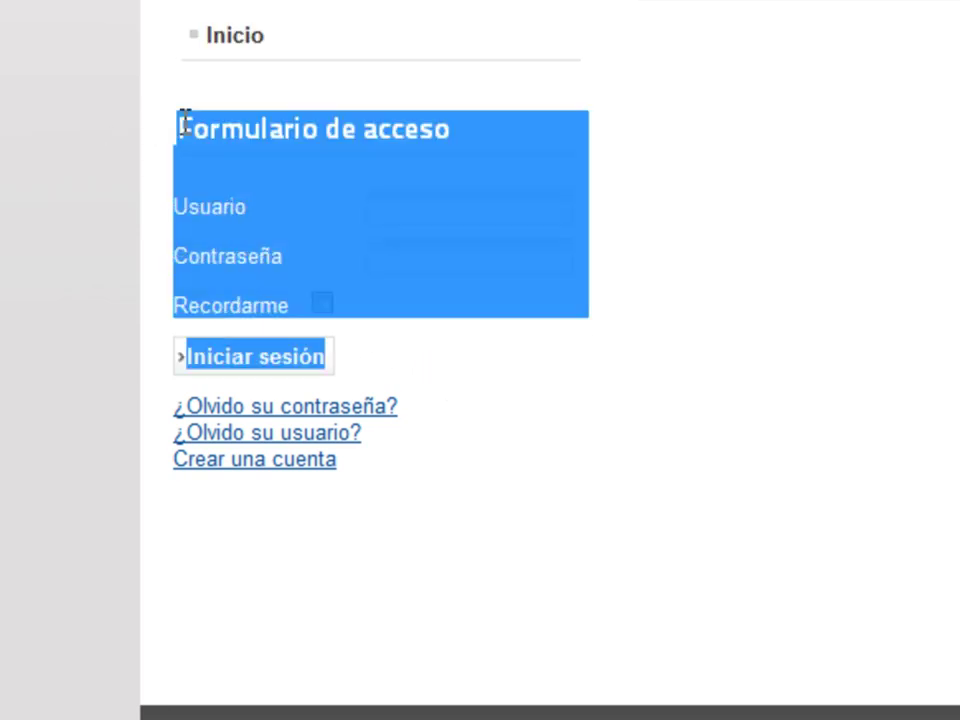
left_click(435, 236)
left_click(444, 206)
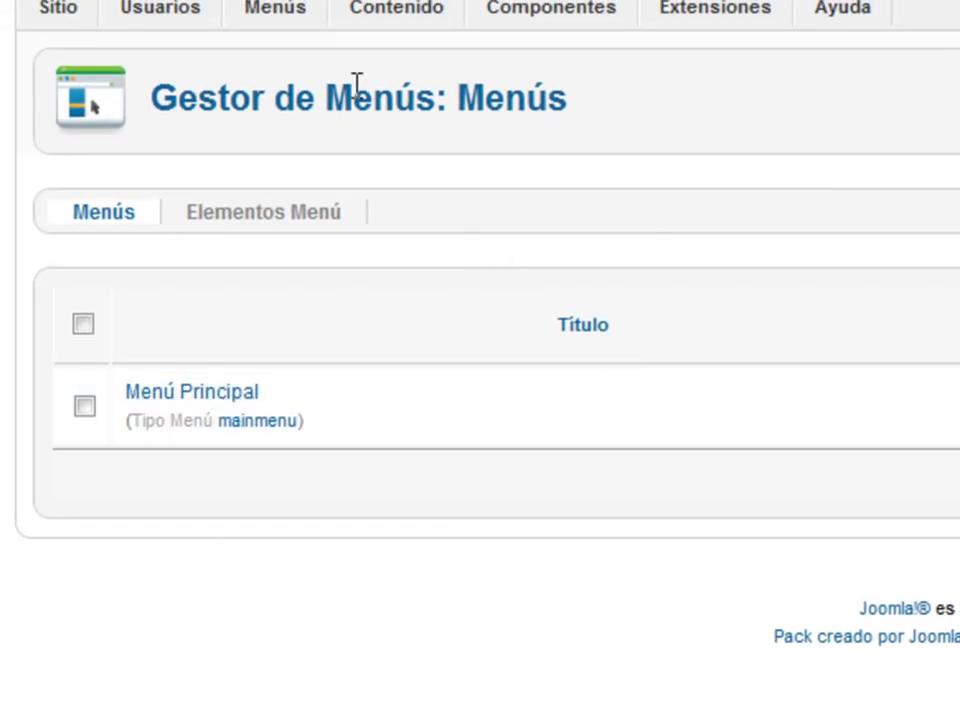
Open the Gestor de Menú in the Joomla administration
mouse_move(280, 18)
mouse_move(281, 55)
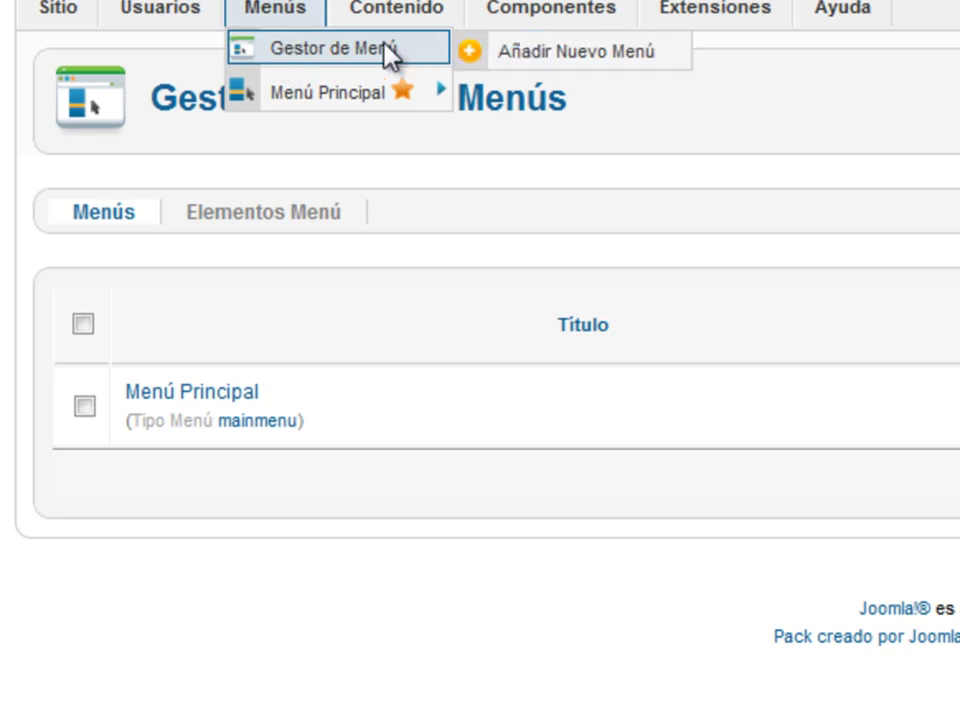
left_click(317, 54)
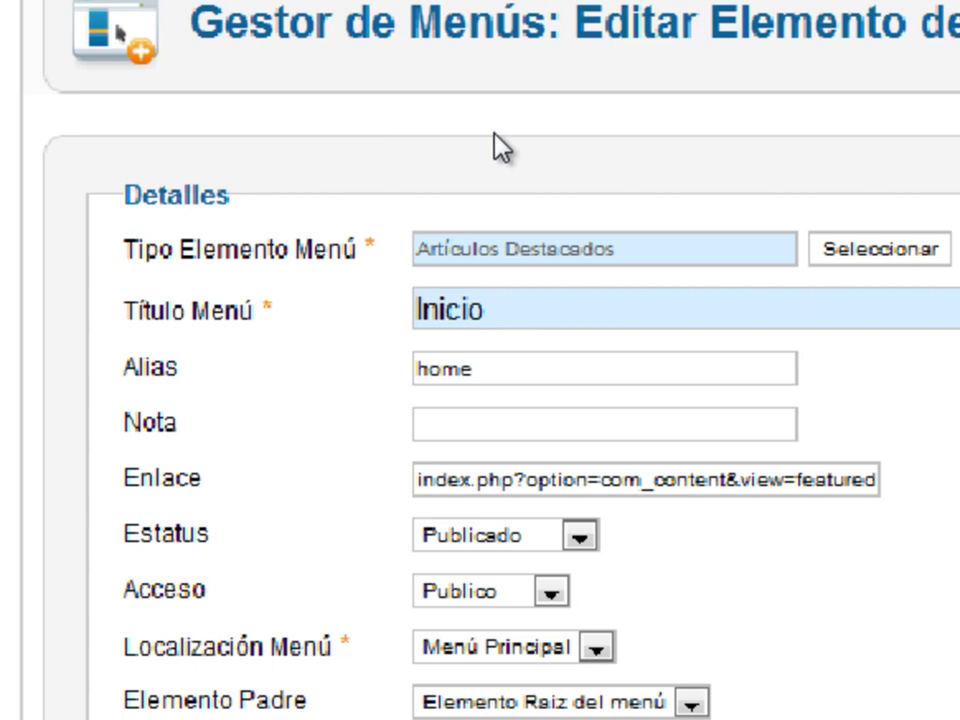
Review the menu item types on offer for the Inicio item, including the Contactos group
left_click(732, 122)
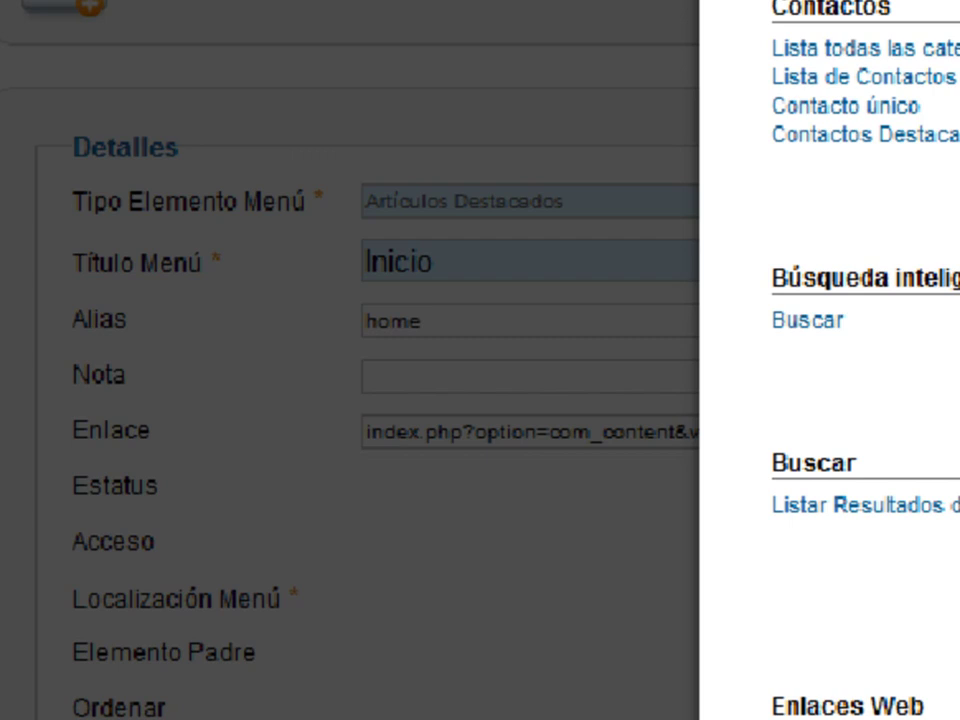
double_click(830, 7)
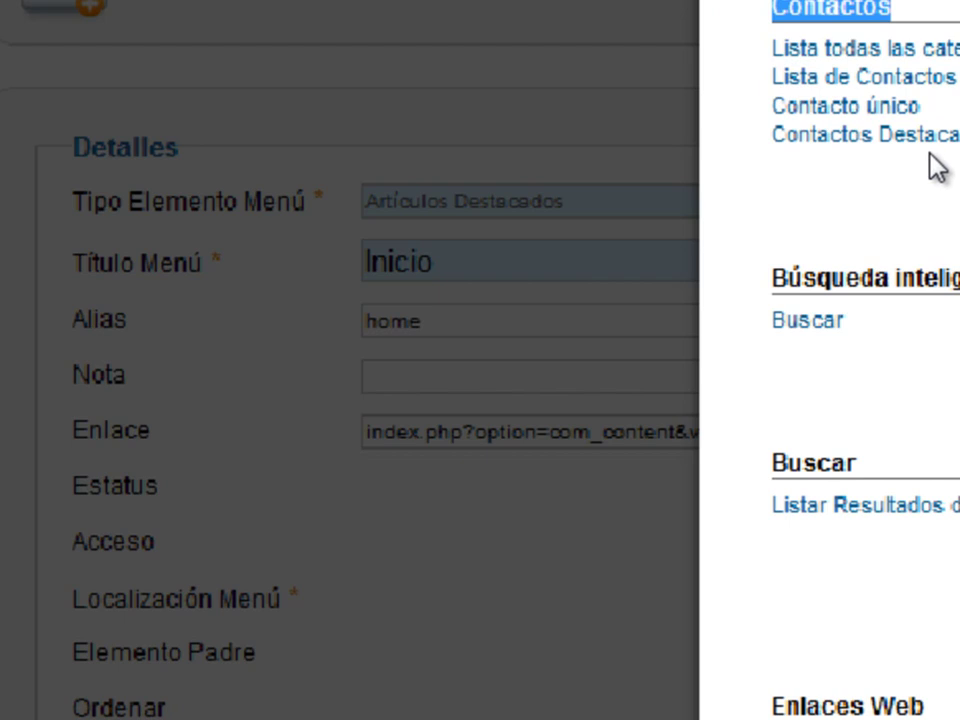
scroll(936, 165, "down", 2)
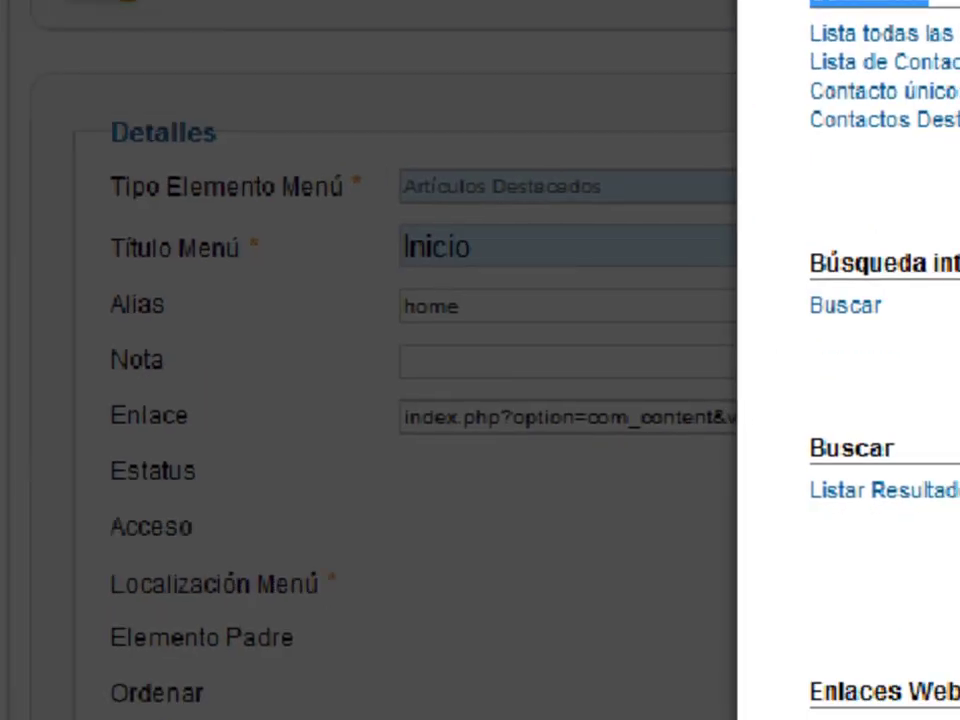
scroll(848, 320, "up", 2)
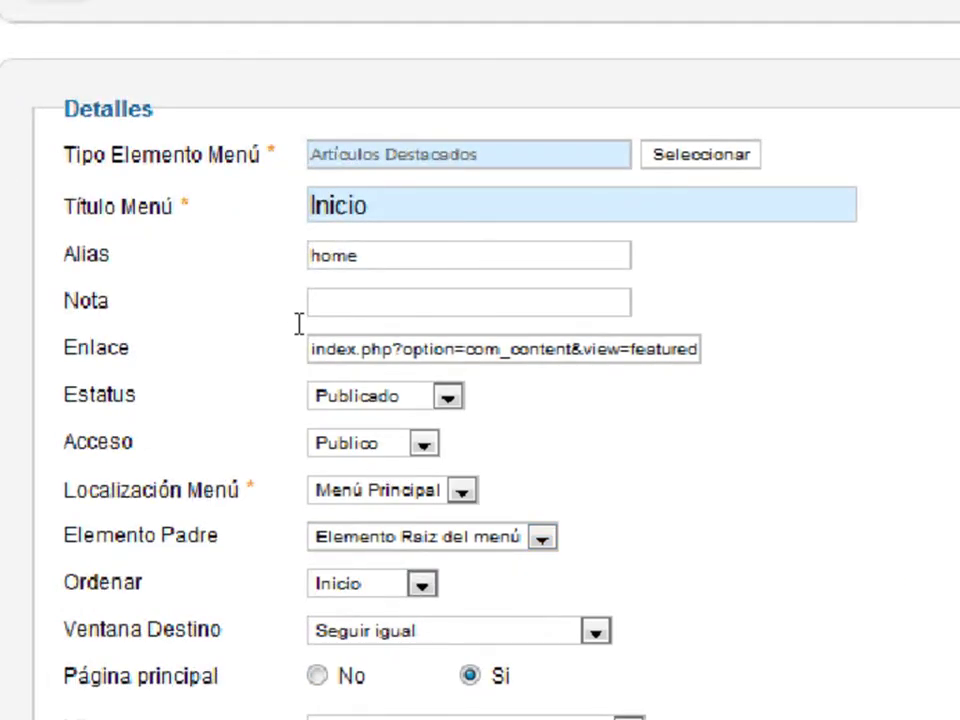
Review the Inicio item's title and link fields and its Estatus options, leaving the status at Publicado
key("shift+Tab")
key("ctrl+a")
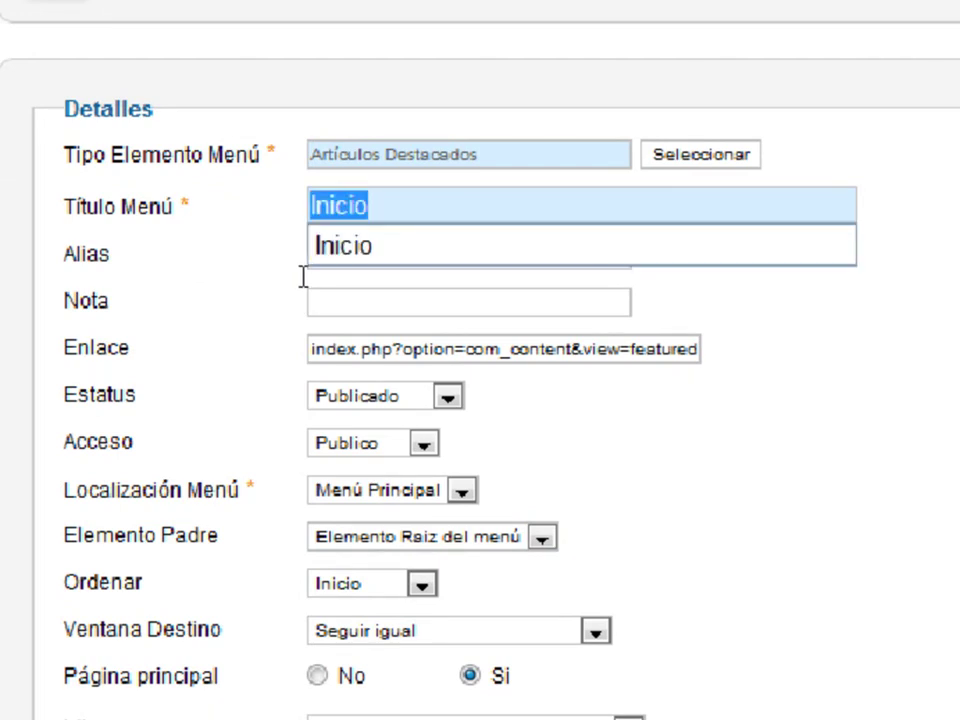
left_click(240, 319)
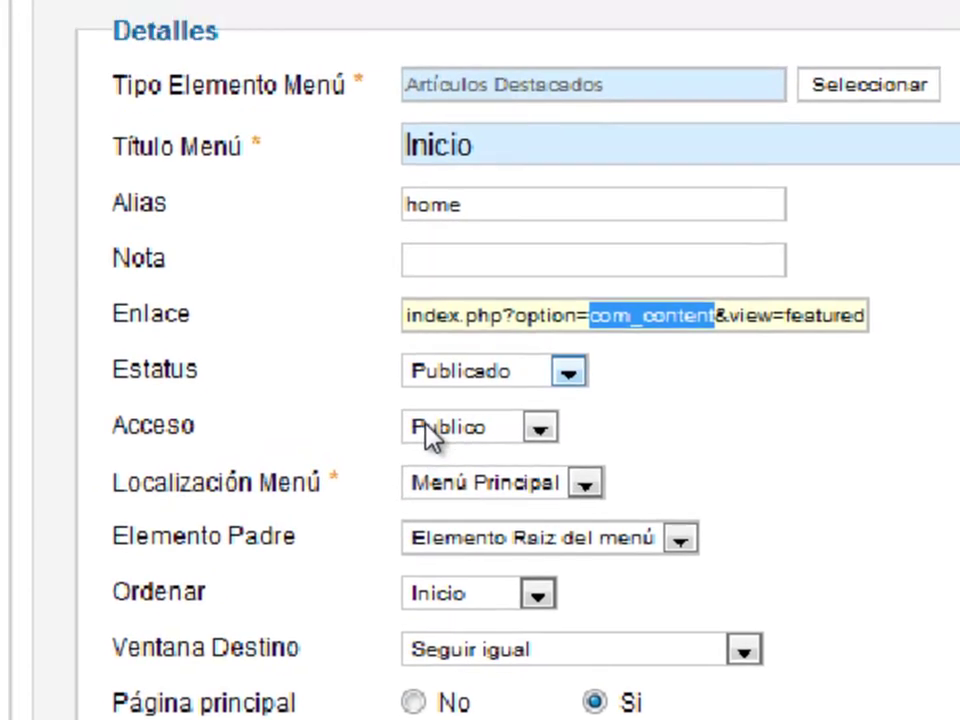
left_click(470, 260)
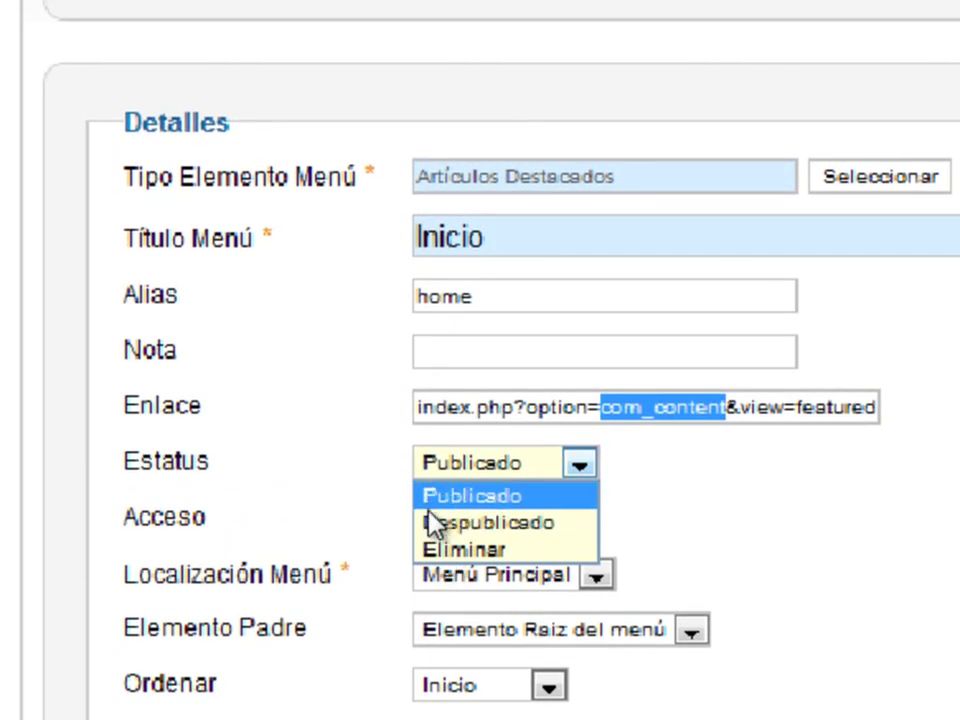
left_click(433, 486)
scroll(671, 579, "down", 2)
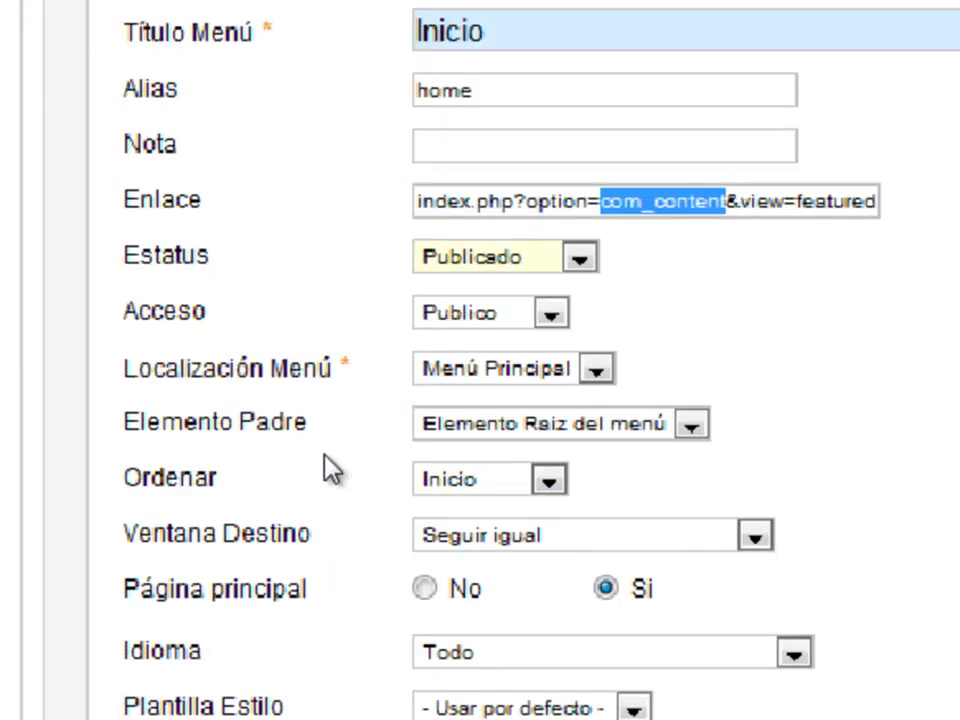
Review the Acceso levels for the Inicio item and keep Publico selected
left_click(472, 312)
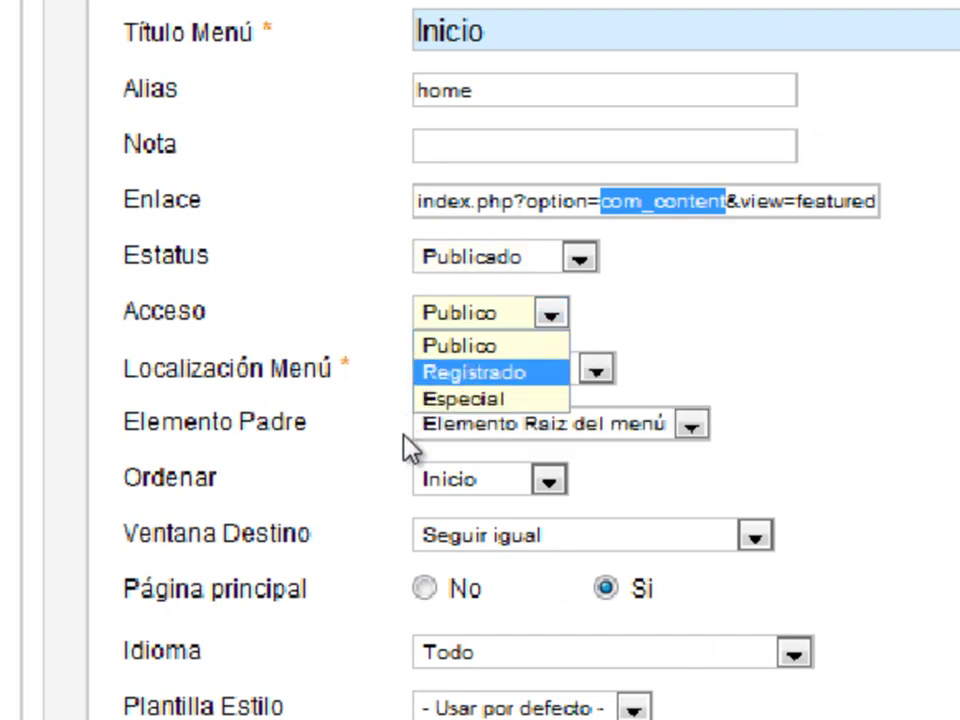
left_click(460, 343)
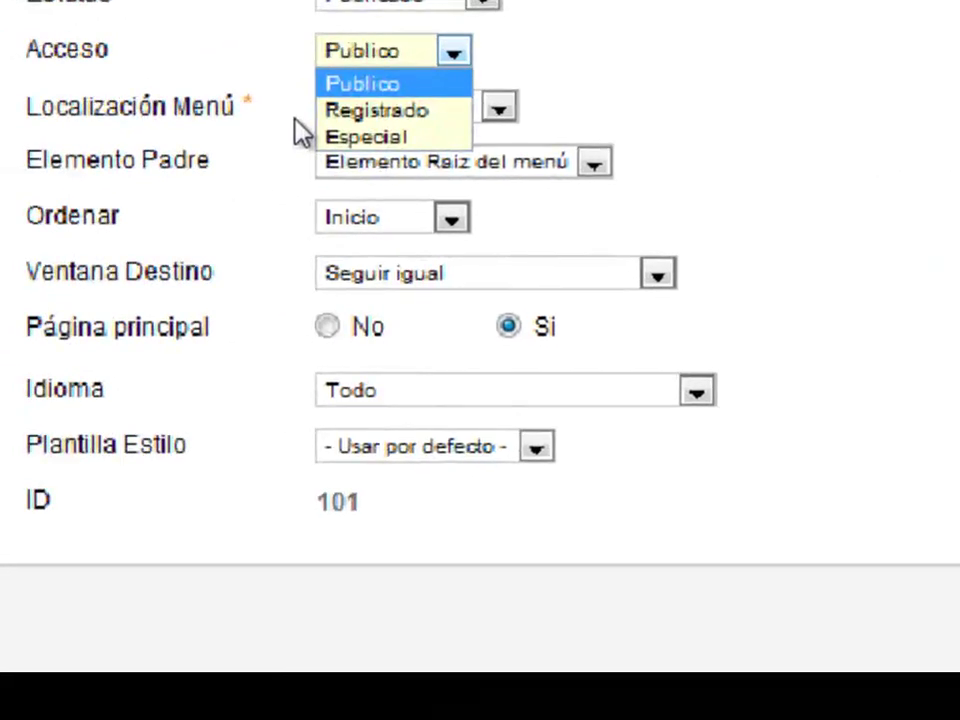
left_click(295, 118)
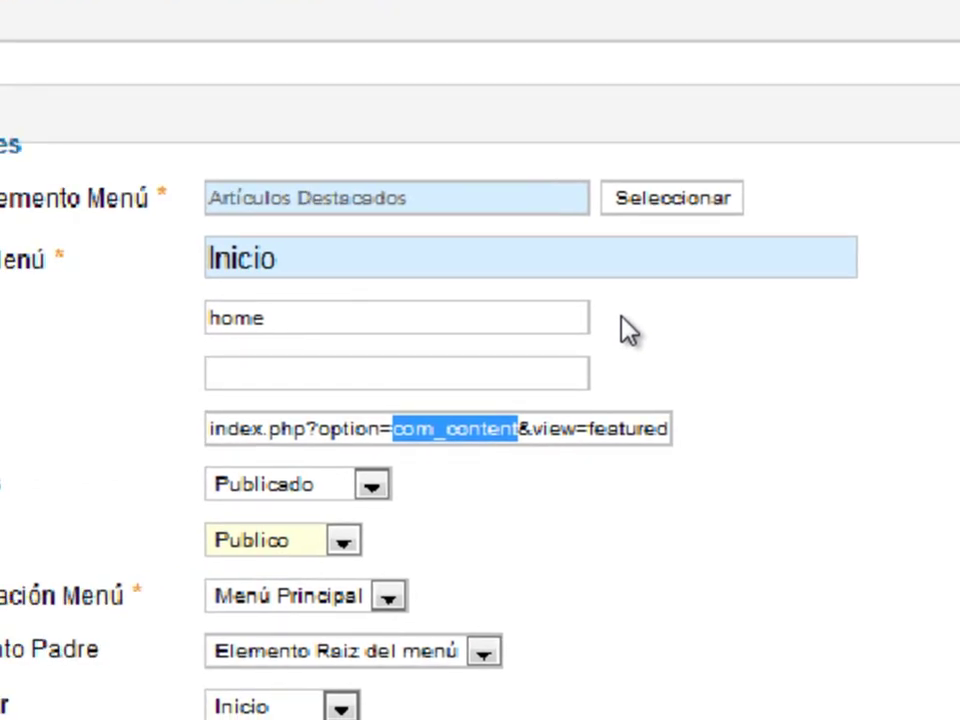
scroll(628, 330, "down", 2)
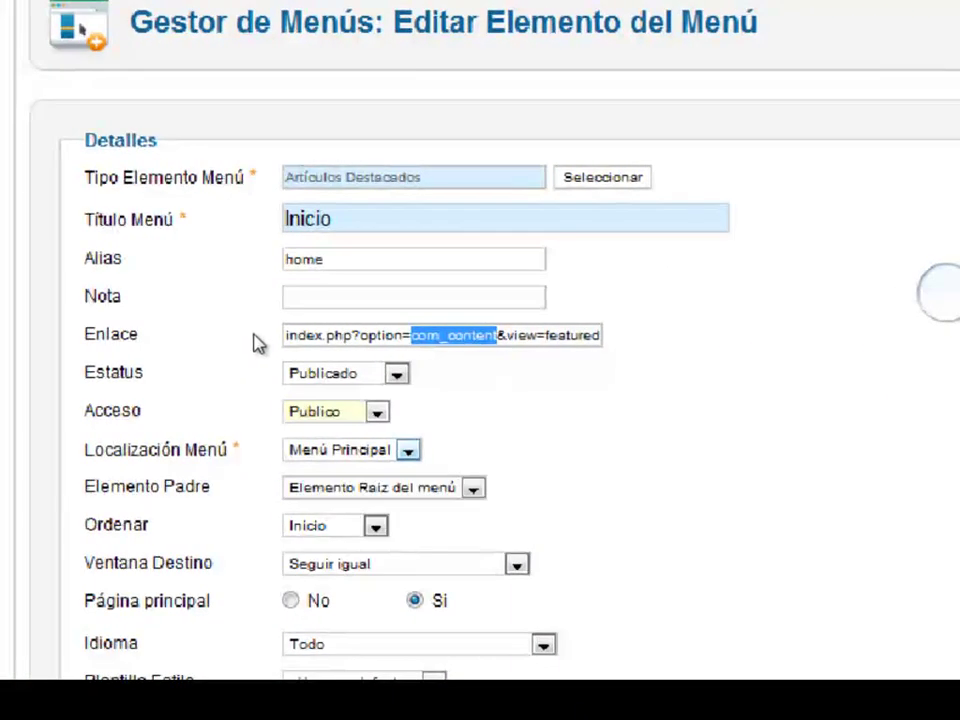
Review the Inicio item's title against its Localización Menú choices, keeping Menú Principal
left_click(407, 450)
left_click(259, 345)
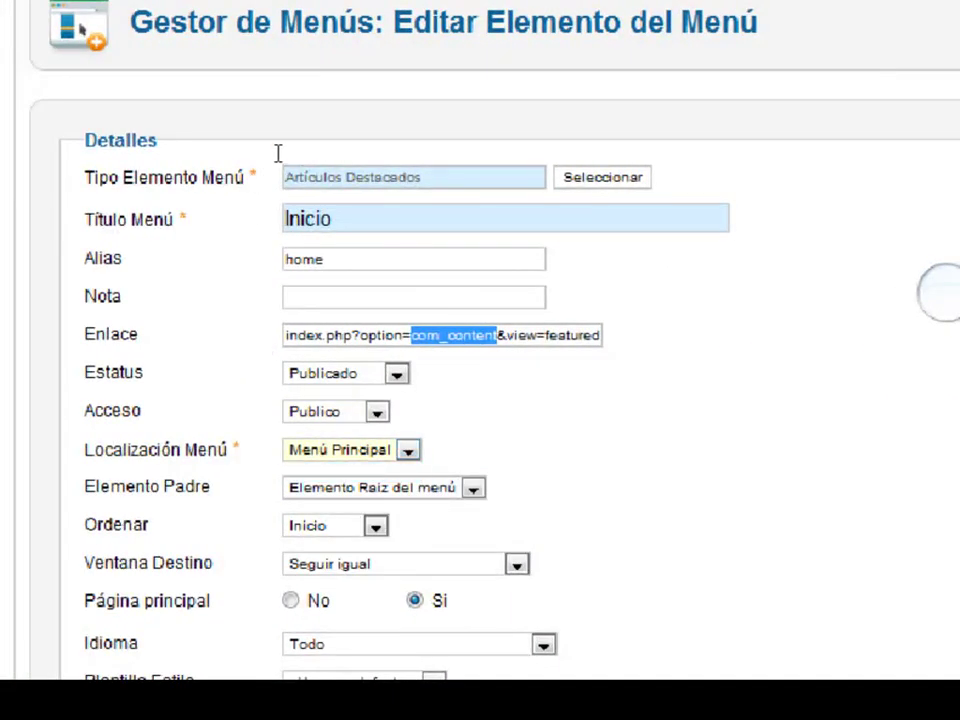
double_click(308, 219)
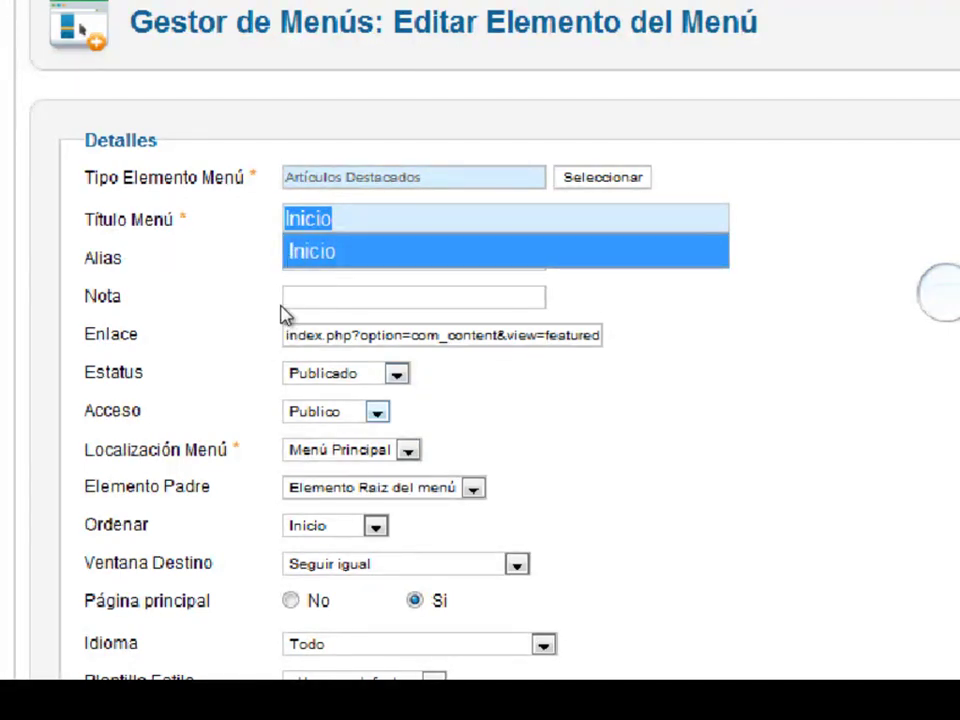
left_click(351, 450)
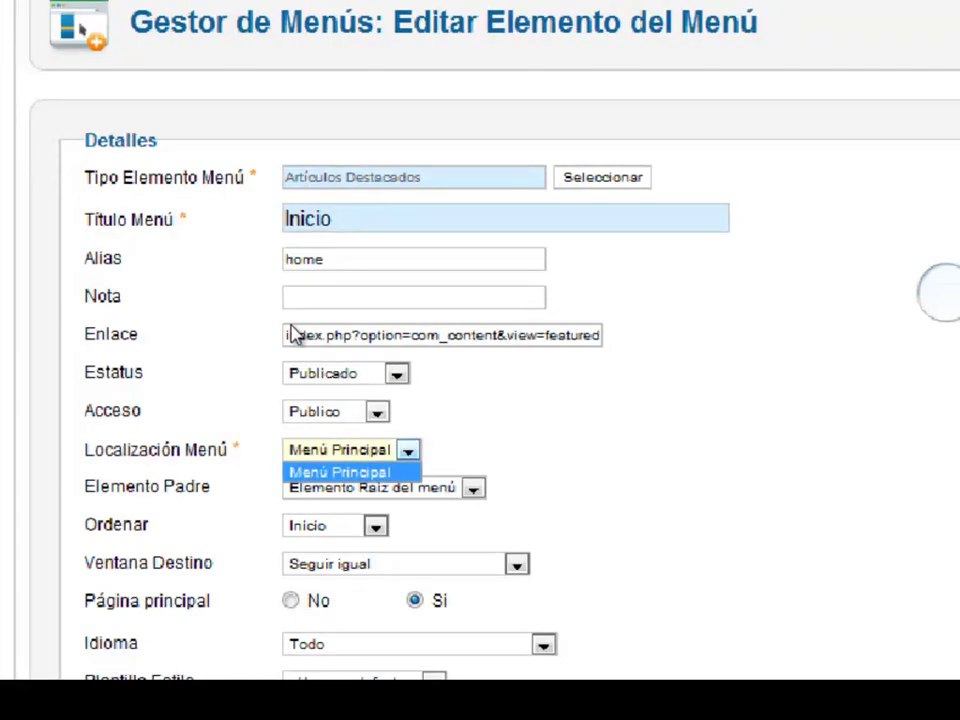
left_click(351, 450)
left_click(351, 450)
left_click(351, 450)
left_click(351, 450)
left_click(351, 450)
left_click(351, 450)
left_click(456, 298)
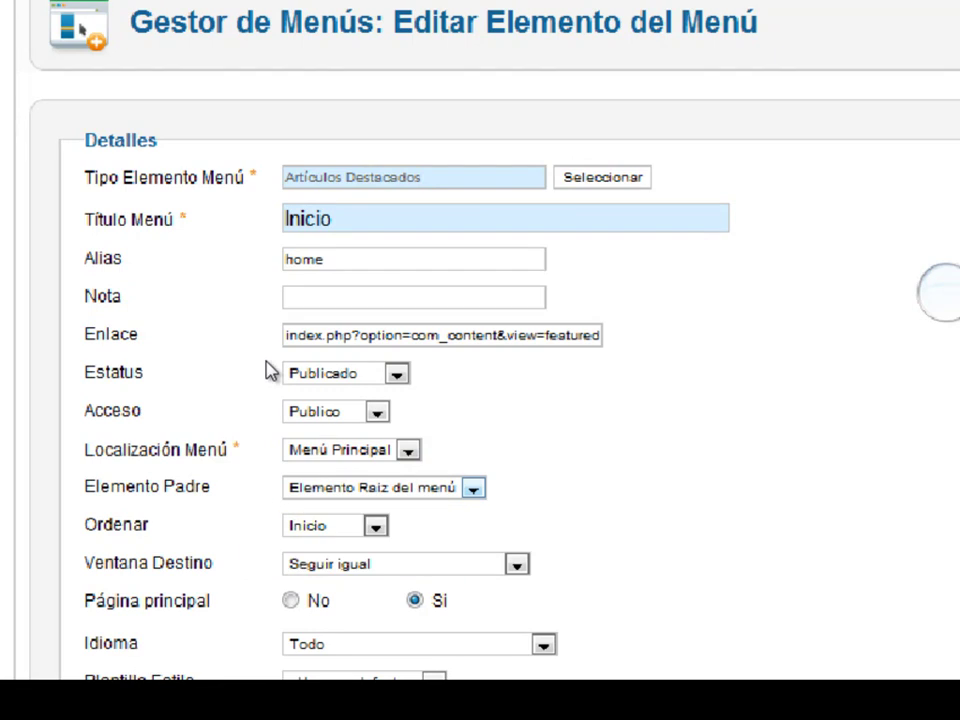
Review the Elemento Padre and Ordenar options of the Inicio item, keeping the menu root as parent and Inicio as order
left_click(384, 487)
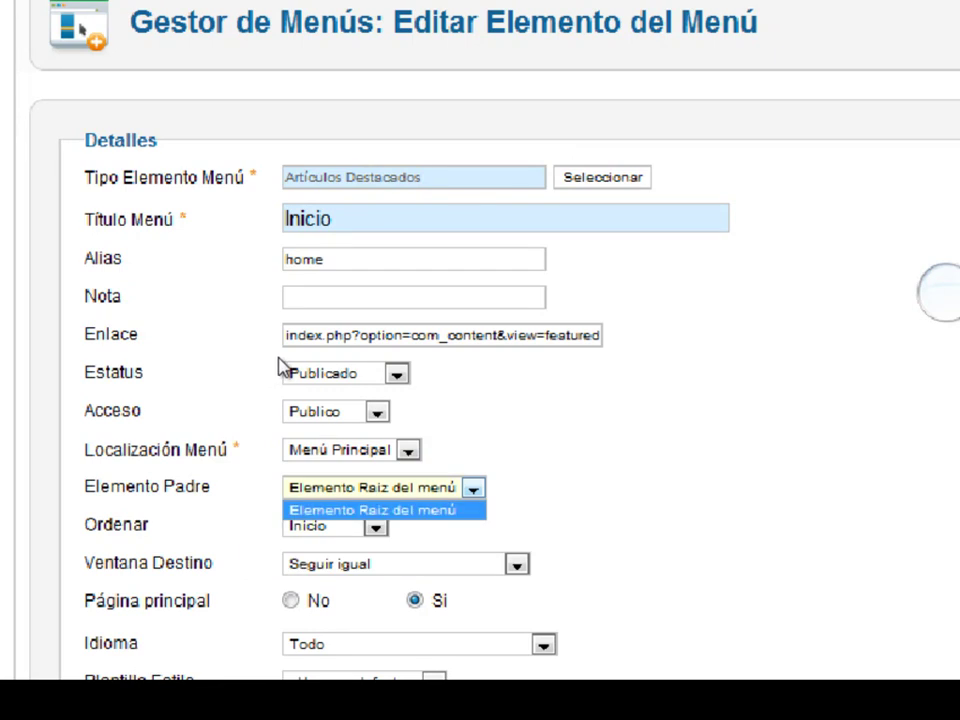
key("Return")
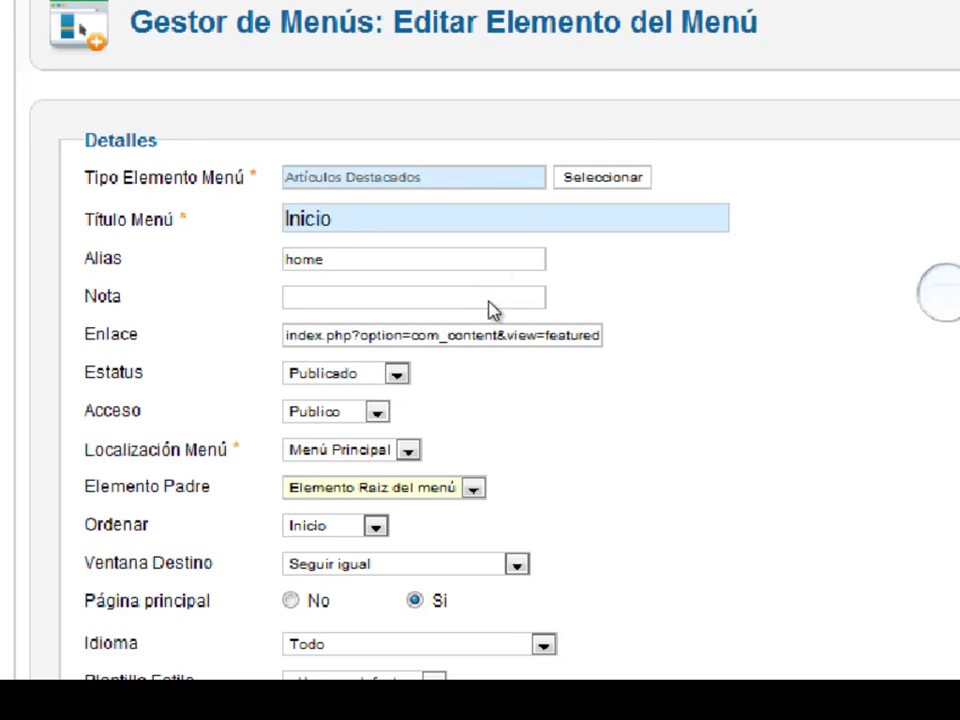
scroll(450, 341, "down", 3)
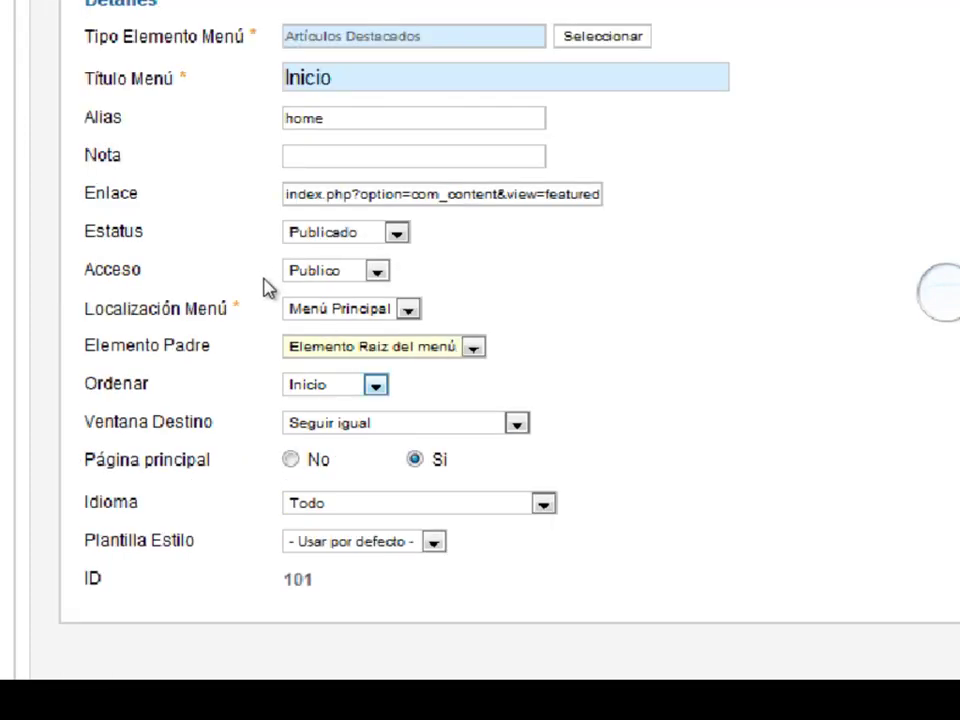
key("Tab")
key("alt+Down")
key("Up")
key("Down")
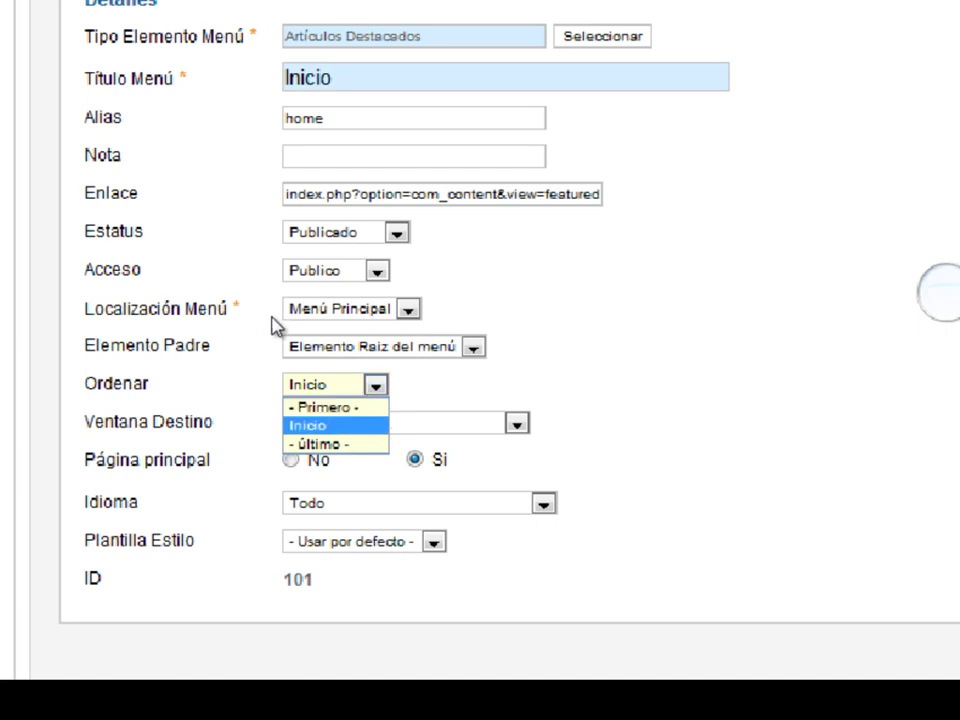
key("Return")
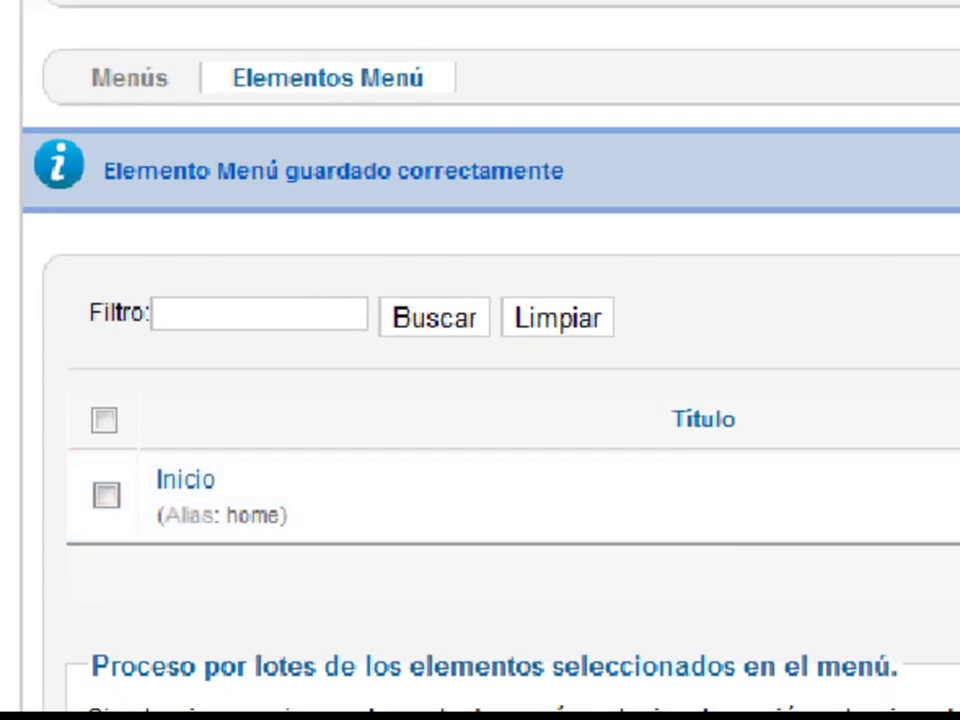
Open the main menu's item list and view the types available for a new menu item
mouse_move(170, 0)
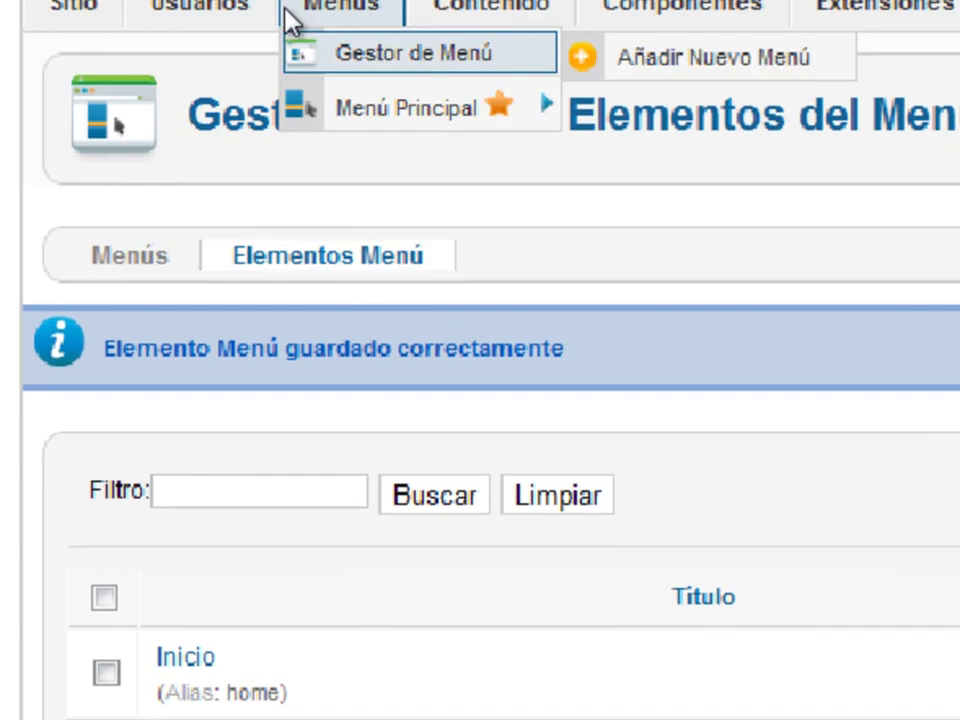
left_click(289, 30)
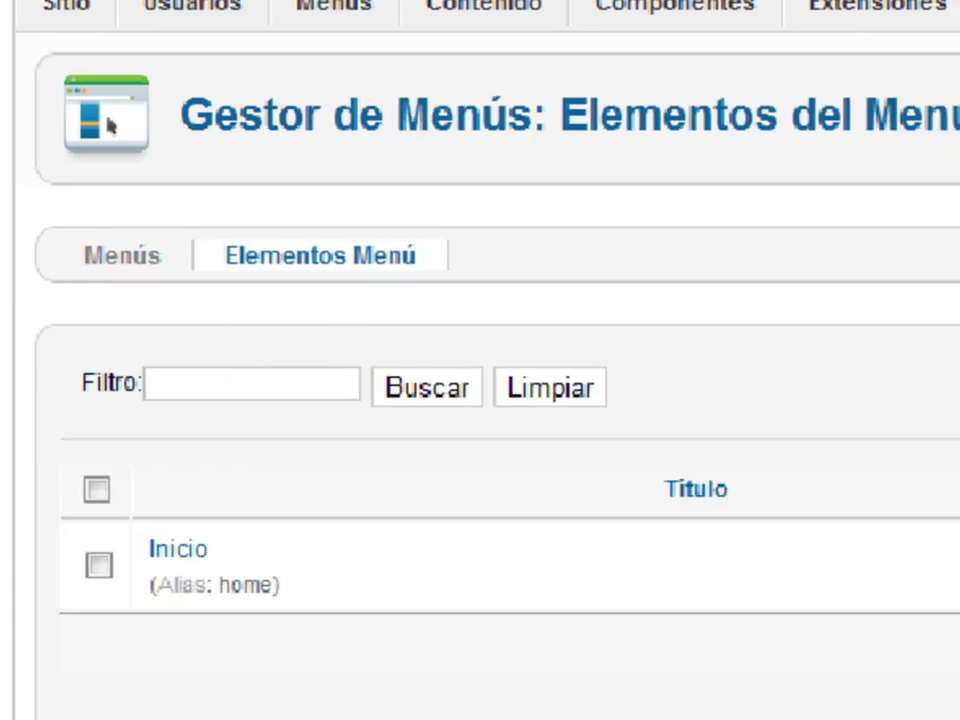
left_click(752, 118)
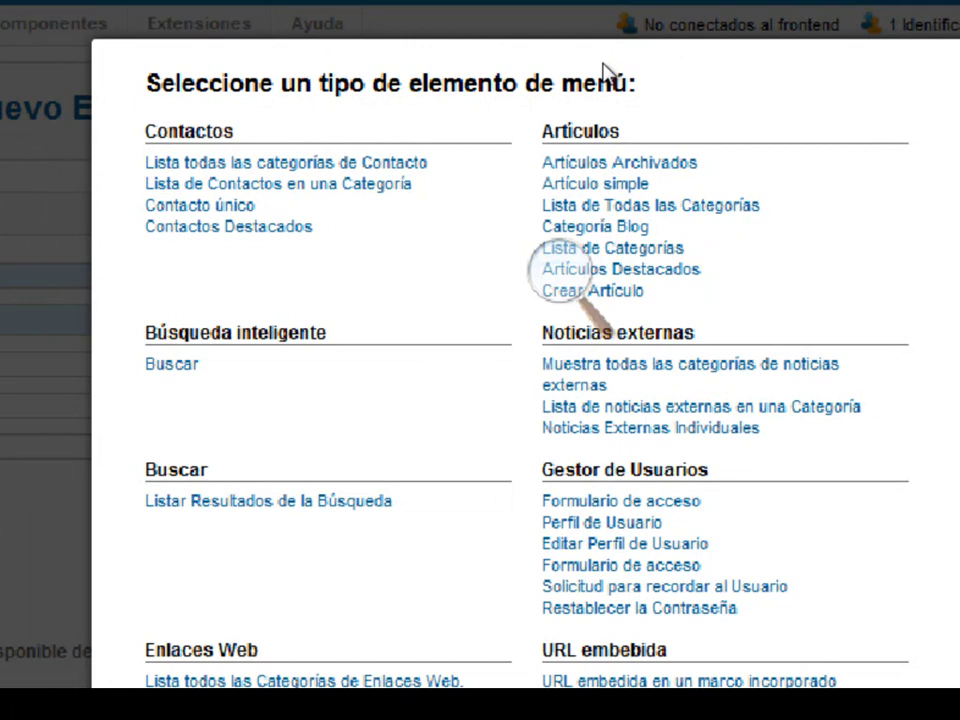
Fill in a new menu with the title "Menu principal 2" and the menu type "principal 2"
left_click(735, 14)
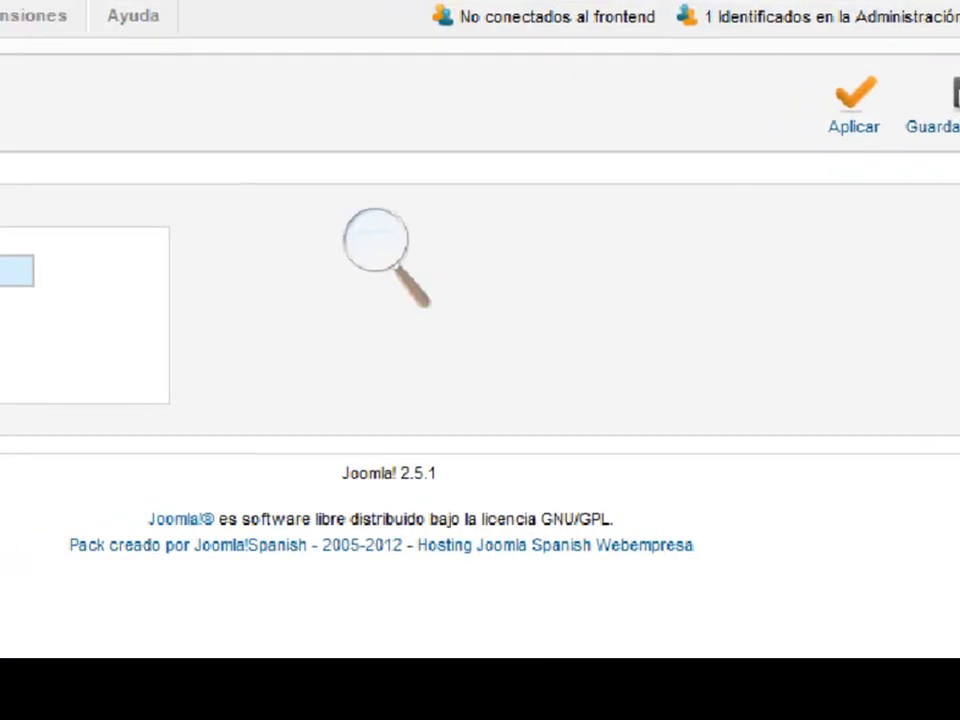
type("Menu ")
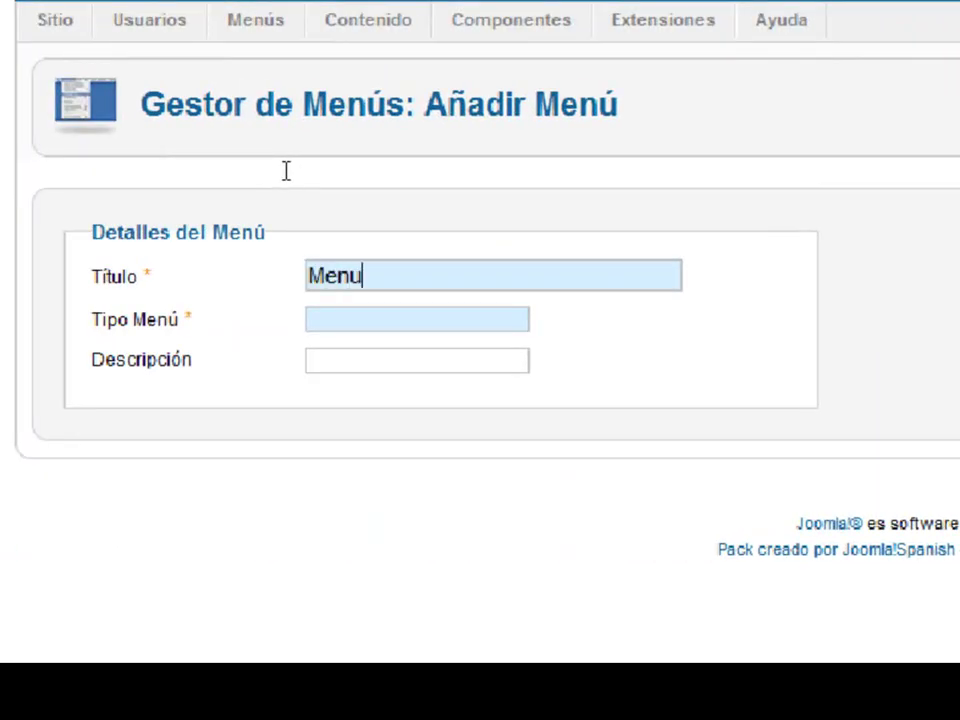
type("principal ")
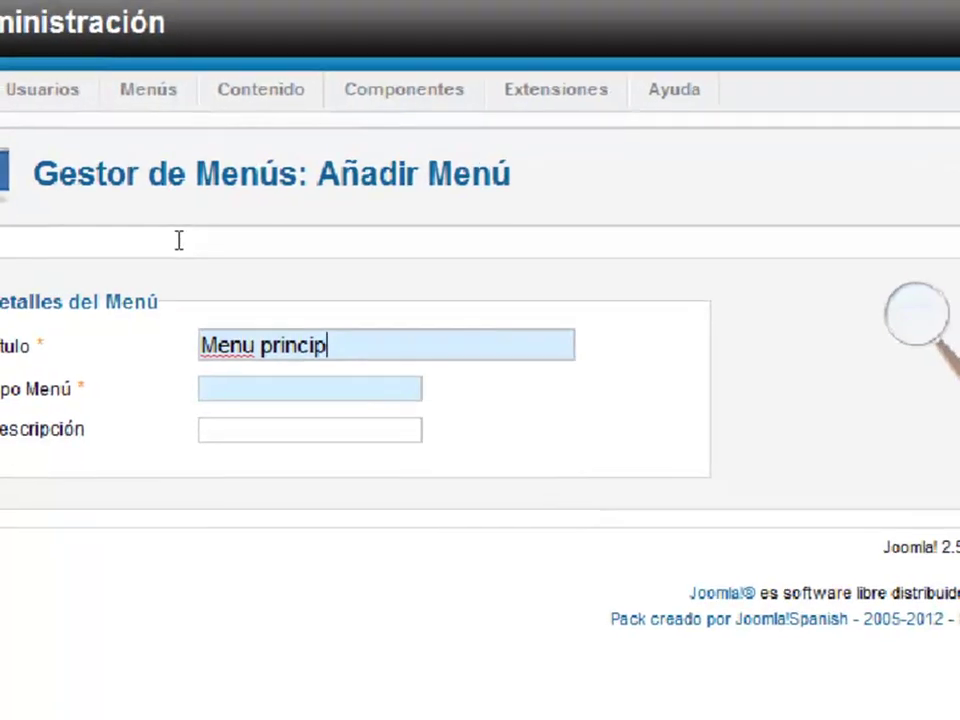
type("2")
key("Tab")
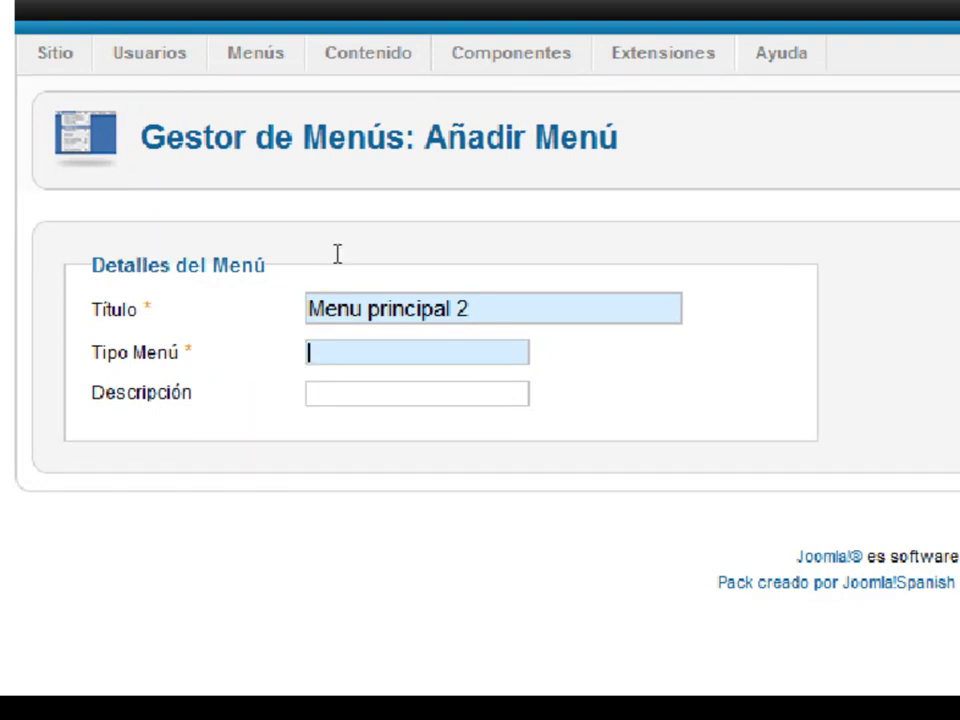
type("rincipal 2")
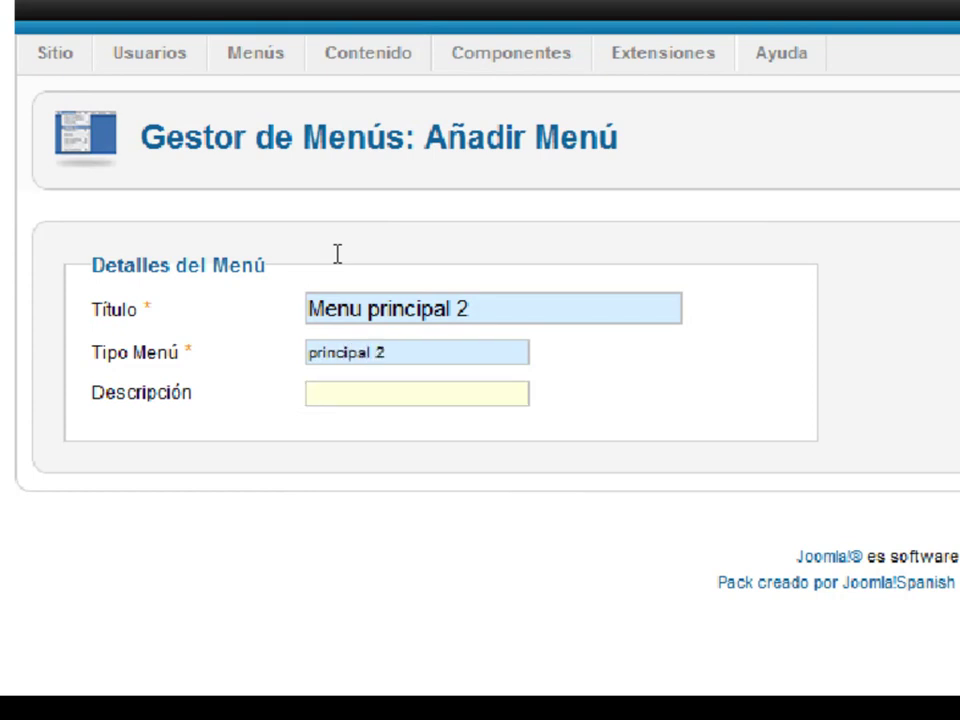
Enter "menu principal 2" as the new menu's description and save the menu
key("Tab")
type("menu princip")
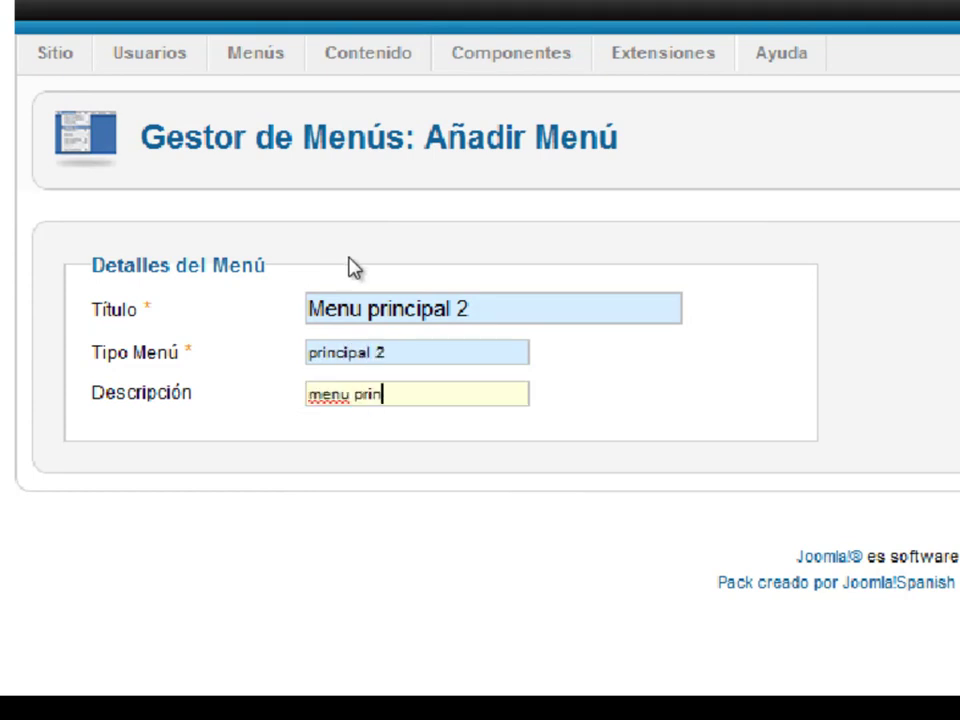
type("al 2")
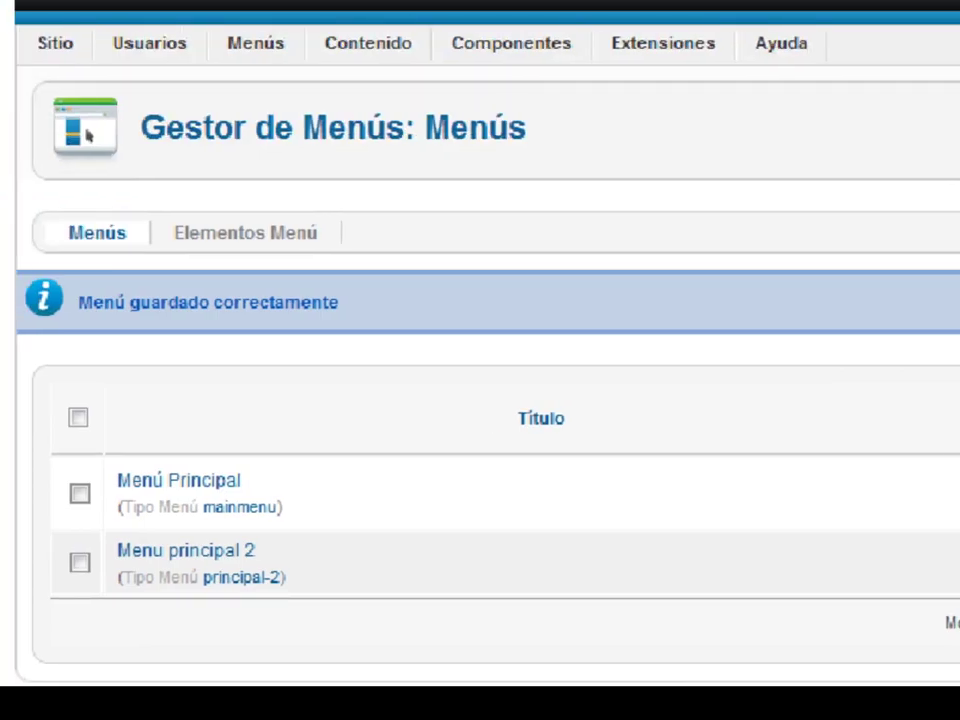
scroll(349, 253, "down", 3)
scroll(349, 253, "up", 3)
Open the article manager and view its article list and batch processing options
mouse_move(217, 12)
mouse_move(300, 4)
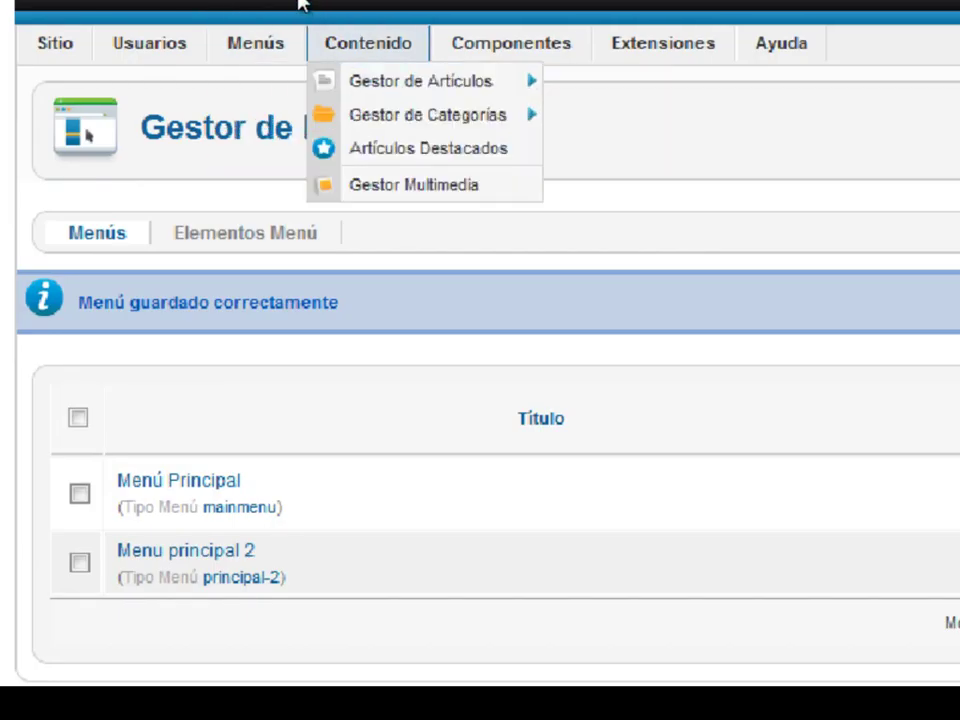
mouse_move(349, 81)
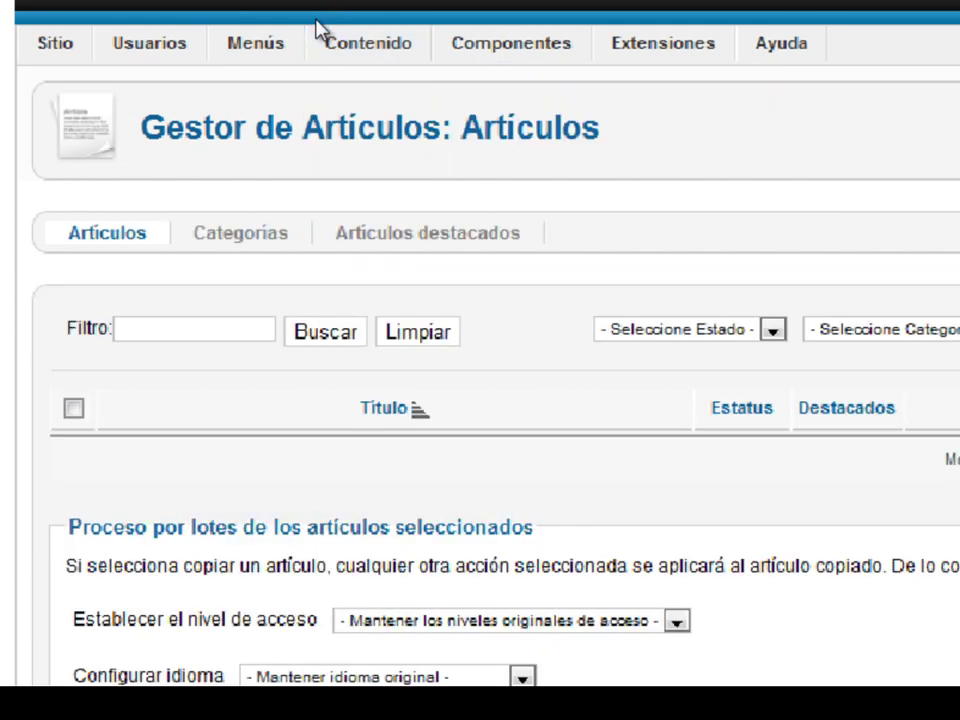
scroll(246, 229, "down", 3)
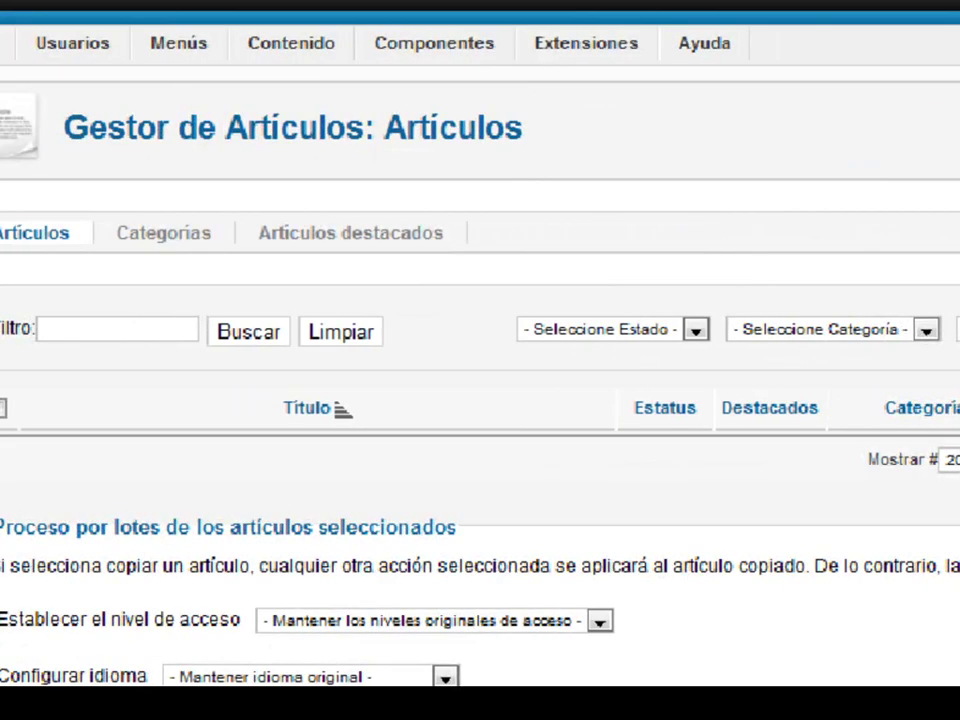
View the folders and files in the media manager, and open the category manager
mouse_move(258, 2)
mouse_move(350, 114)
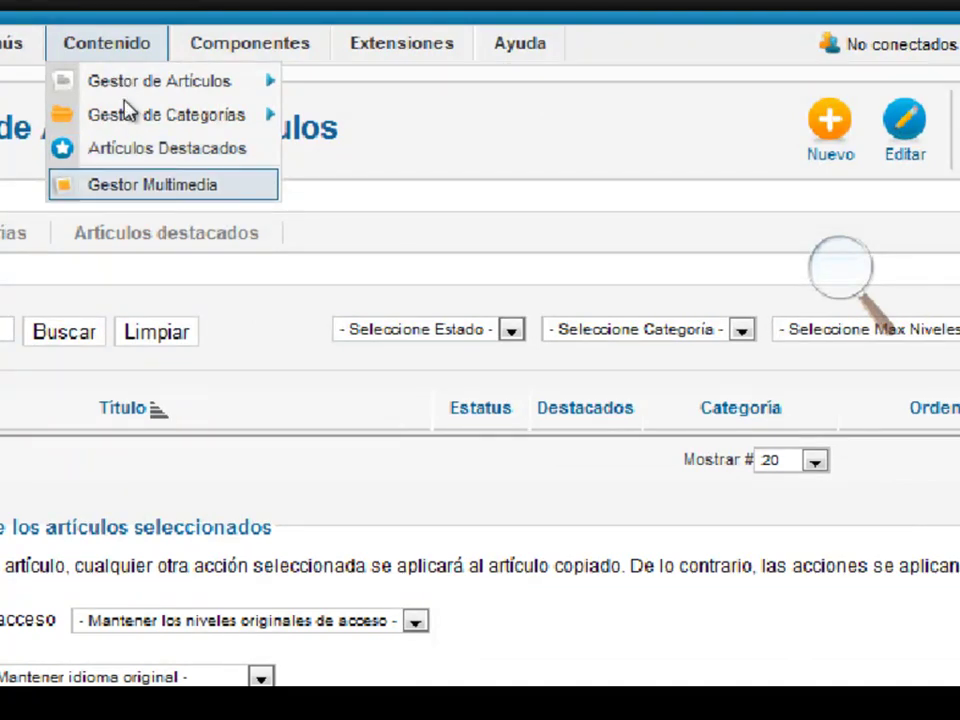
left_click(127, 110)
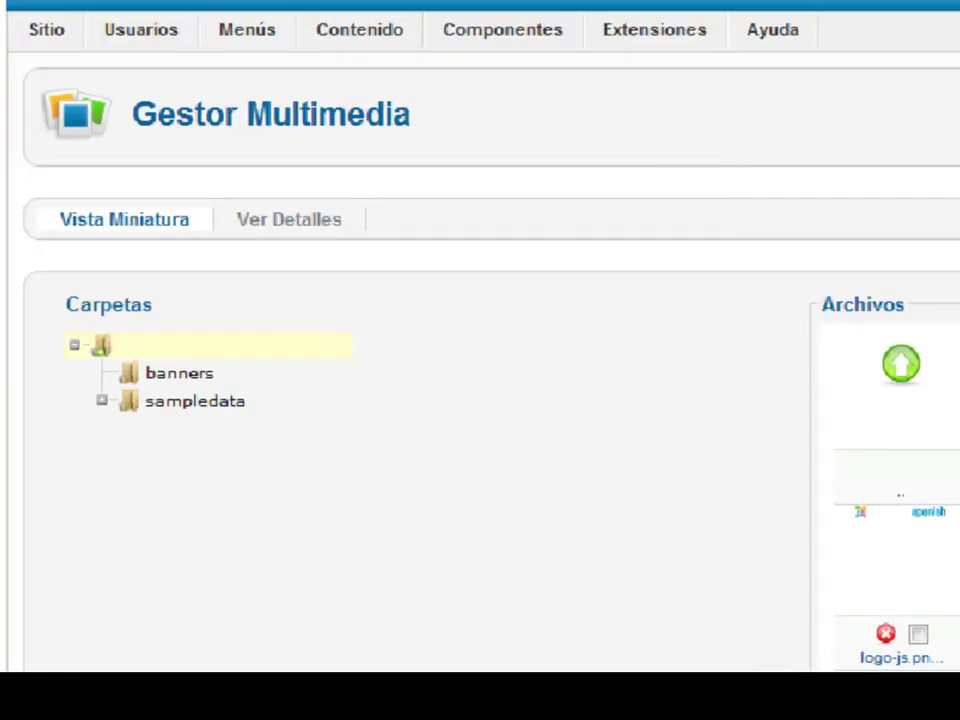
mouse_move(358, 30)
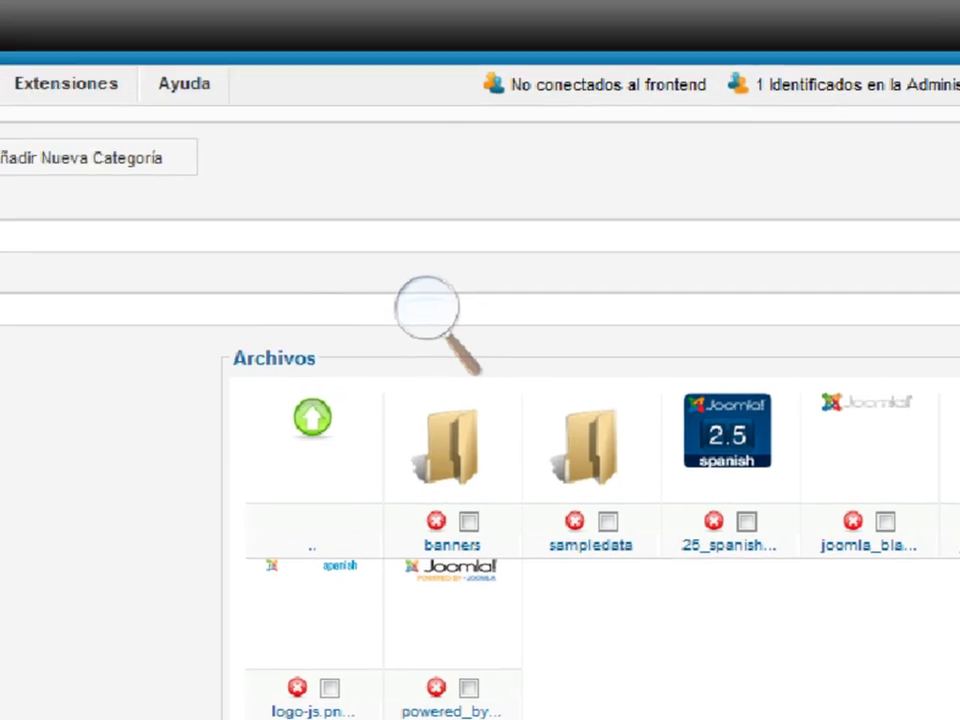
left_click(330, 167)
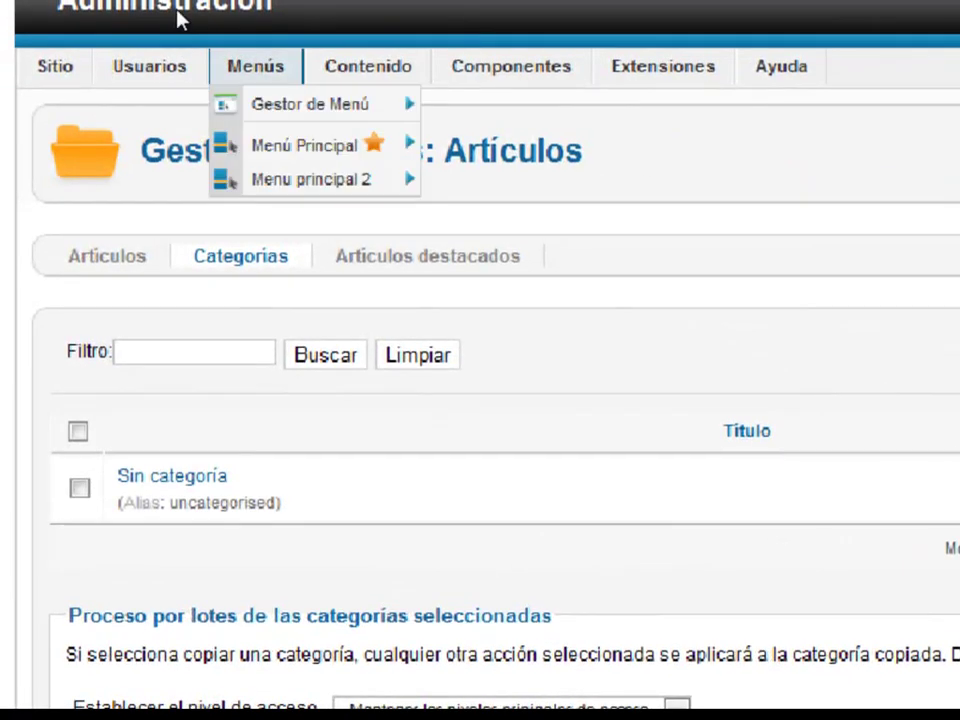
Start a new article with the title "Articulo 1" and the alias "articulo 1"
mouse_move(367, 63)
mouse_move(420, 101)
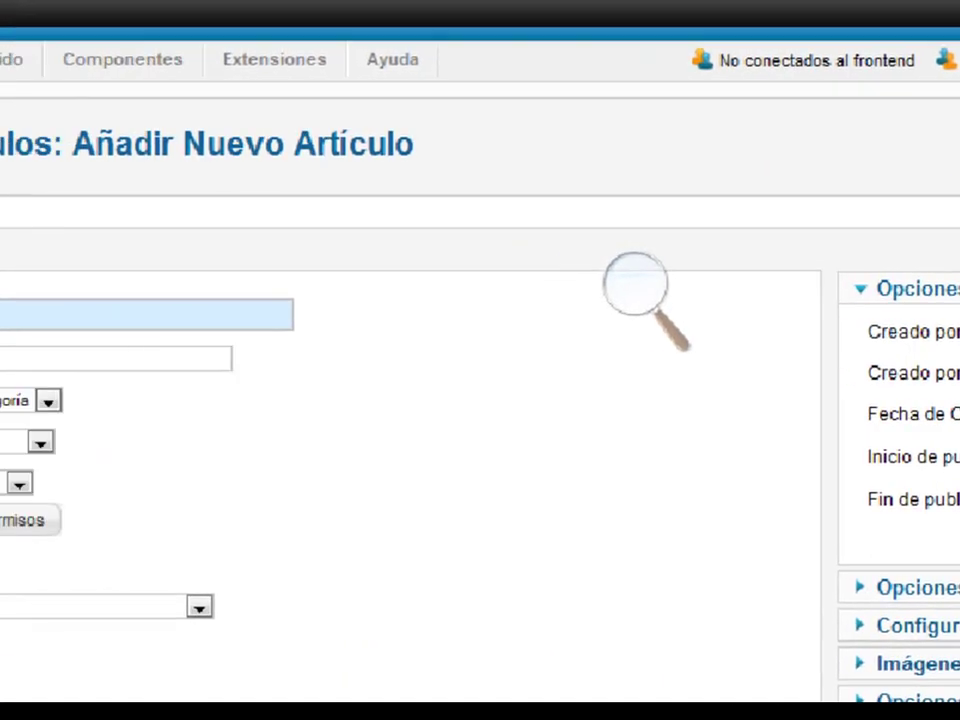
type("Articulo 1")
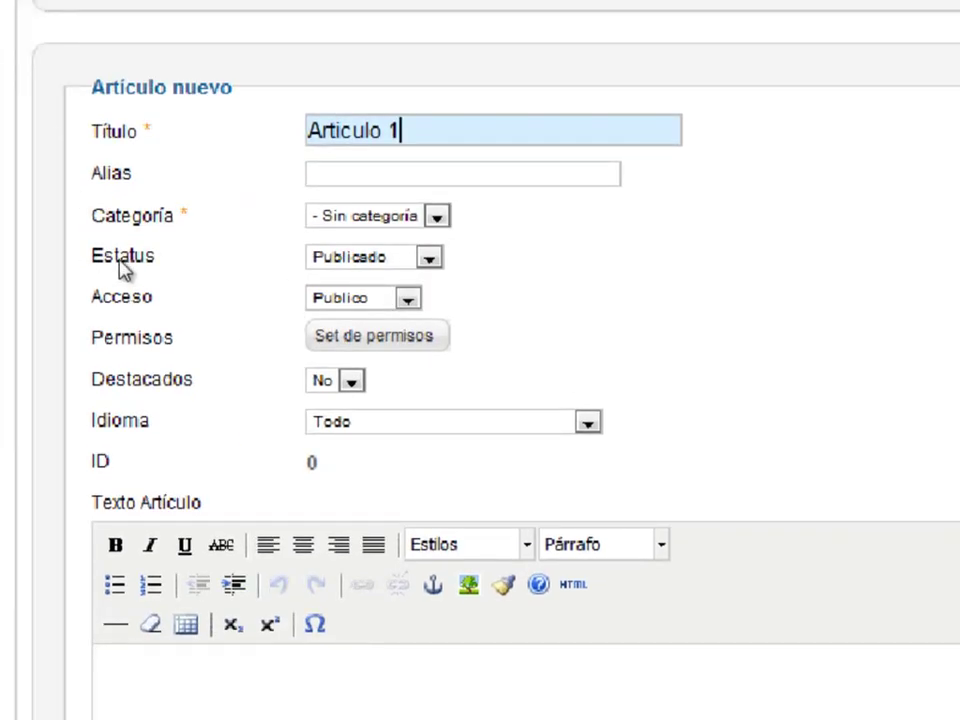
mouse_move(106, 280)
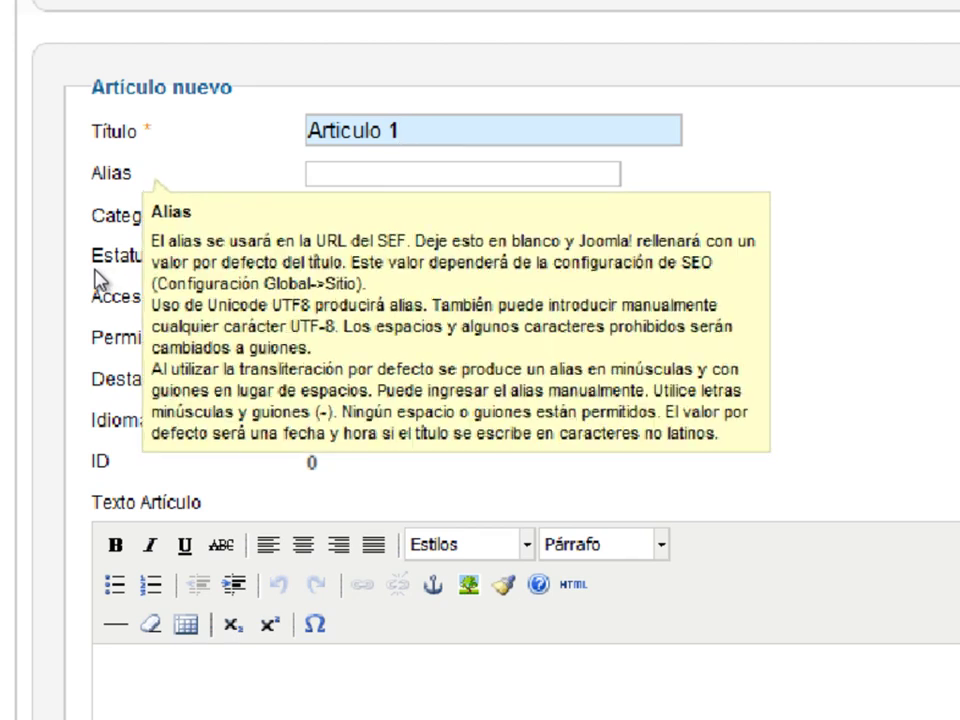
key("Tab")
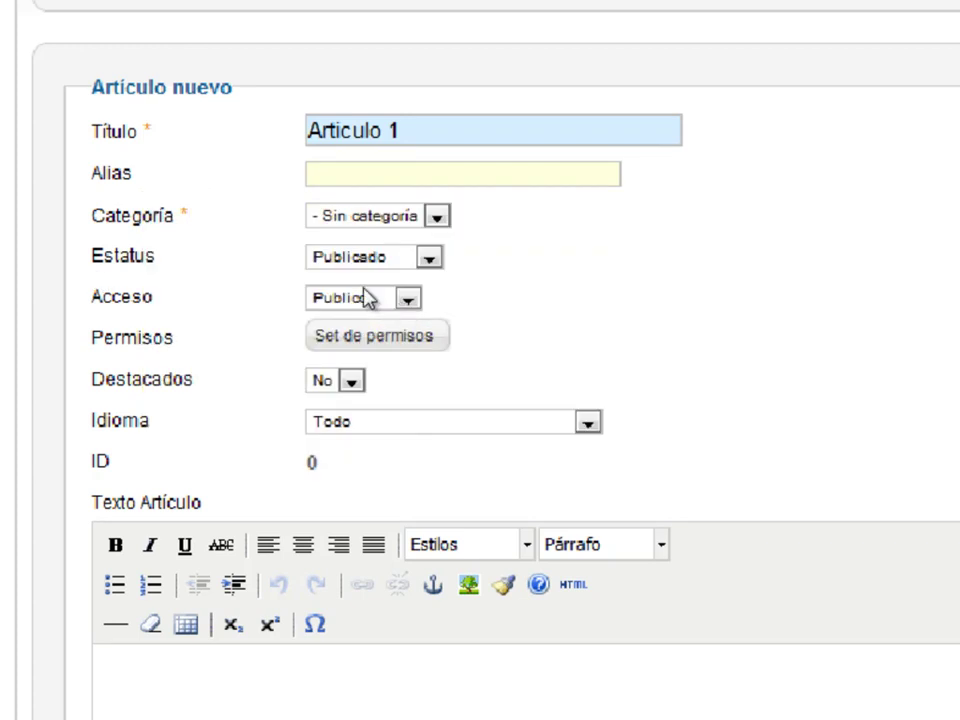
type("articulo")
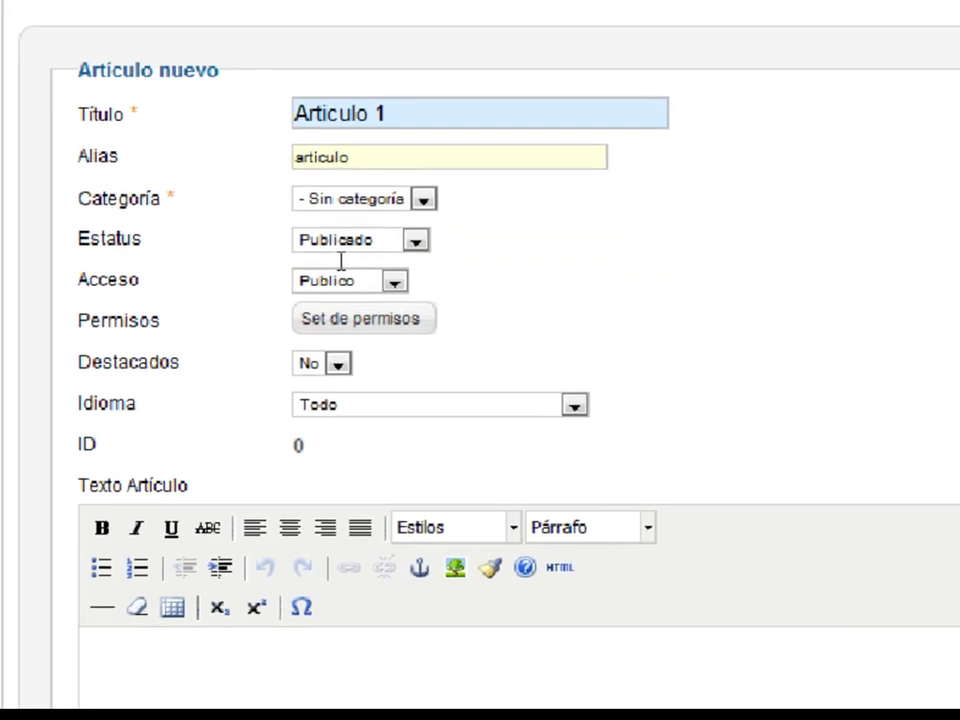
type(" 1")
Review the article's Categoría choices, keeping Sin categoría, and try to save the article
left_click(424, 199)
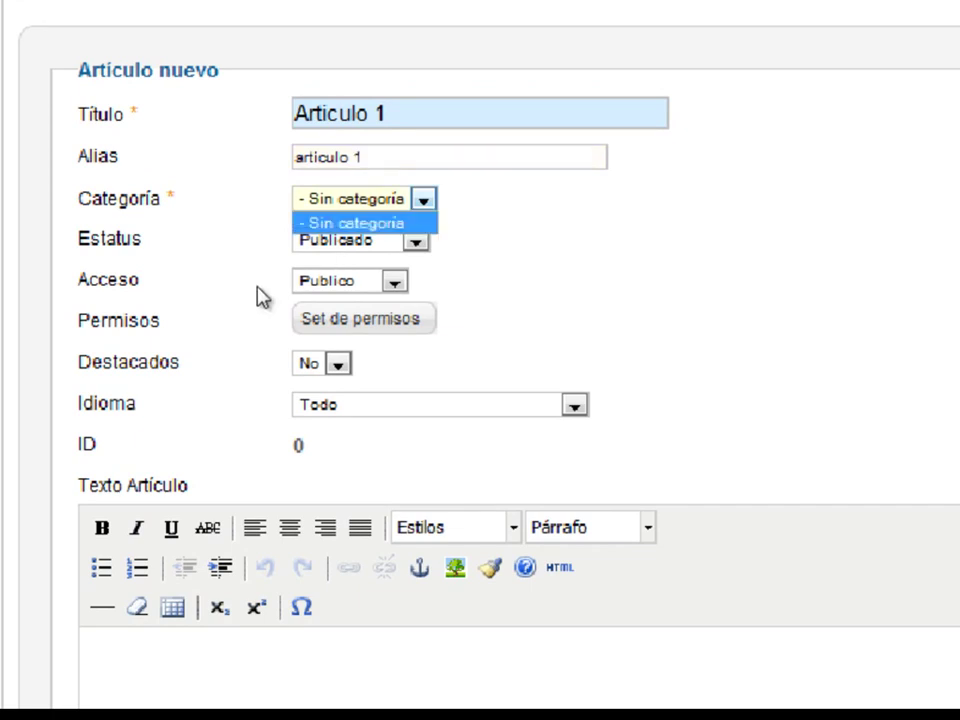
key("Escape")
key("alt+Down")
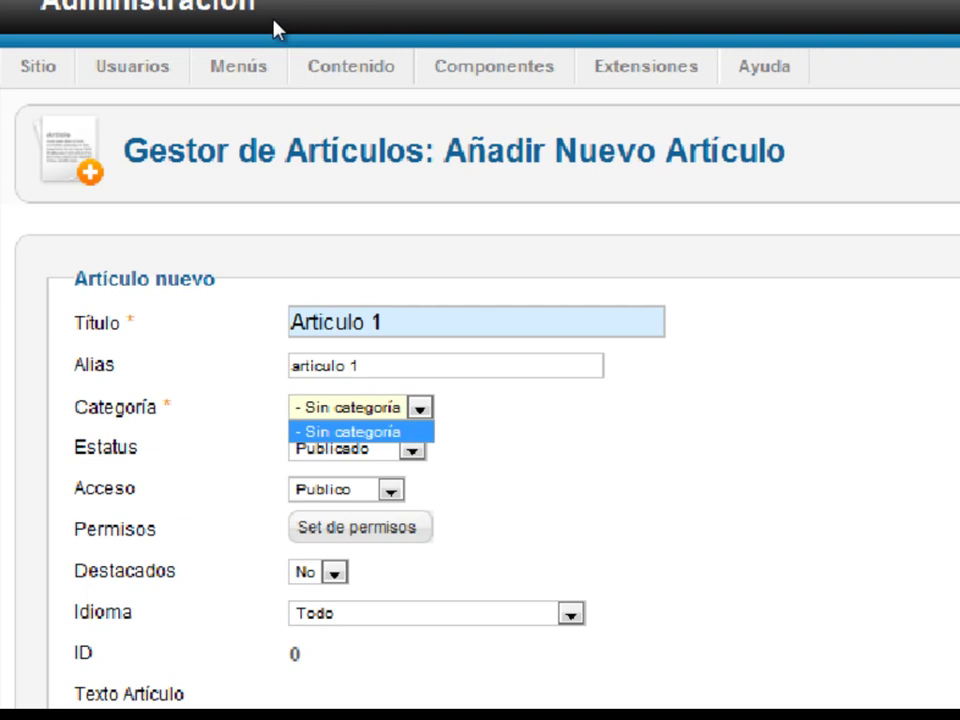
left_click(320, 298)
key("alt+Down")
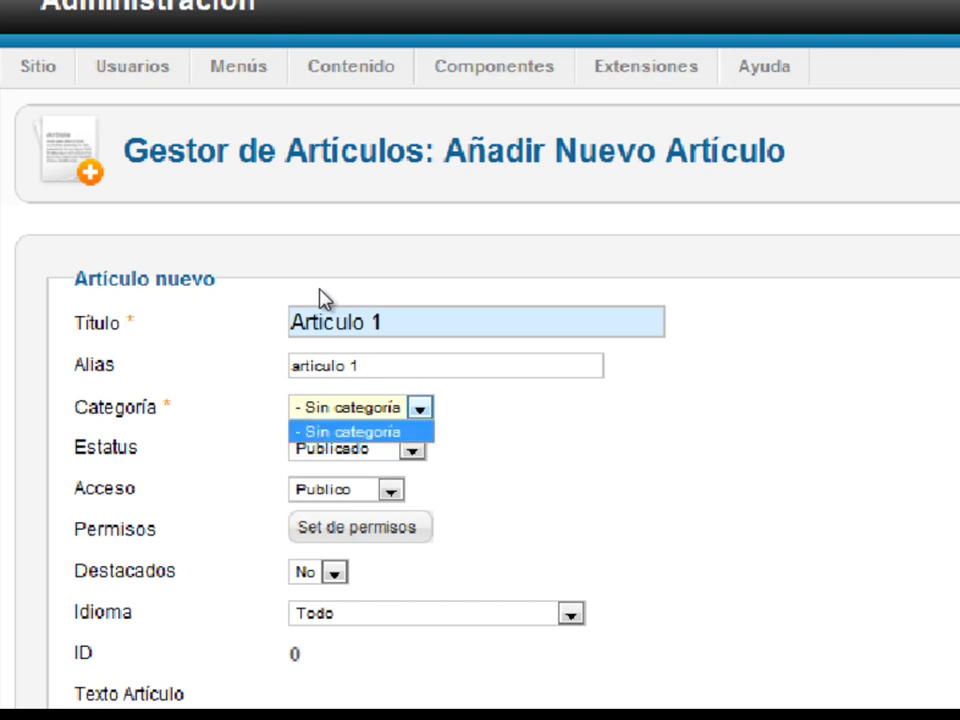
key("alt+Down")
key("alt+Down")
key("alt+Down")
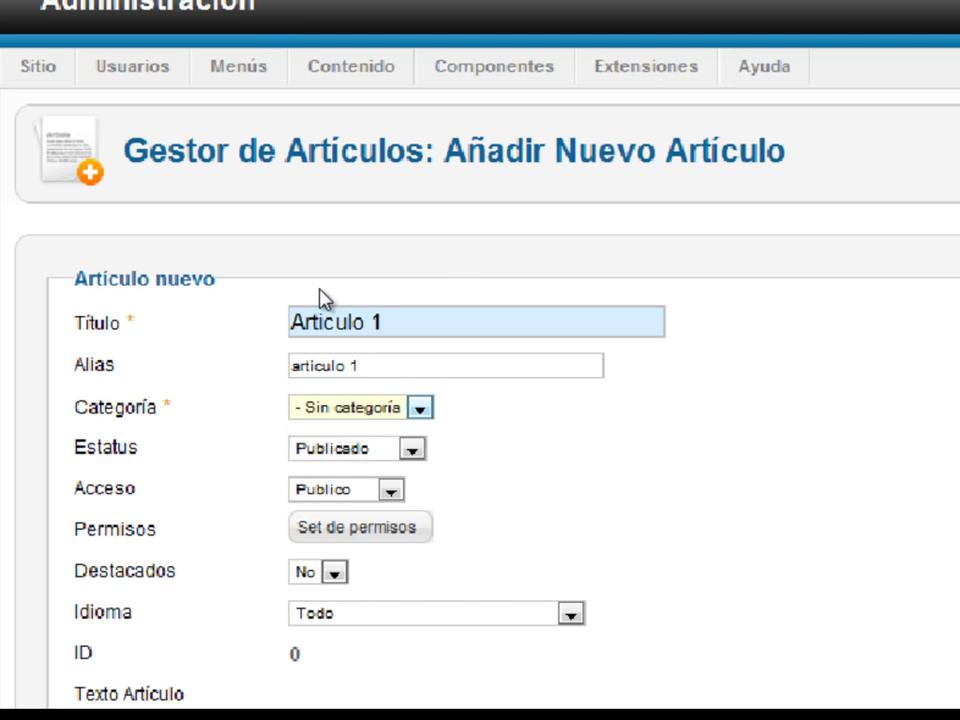
key("alt+Down")
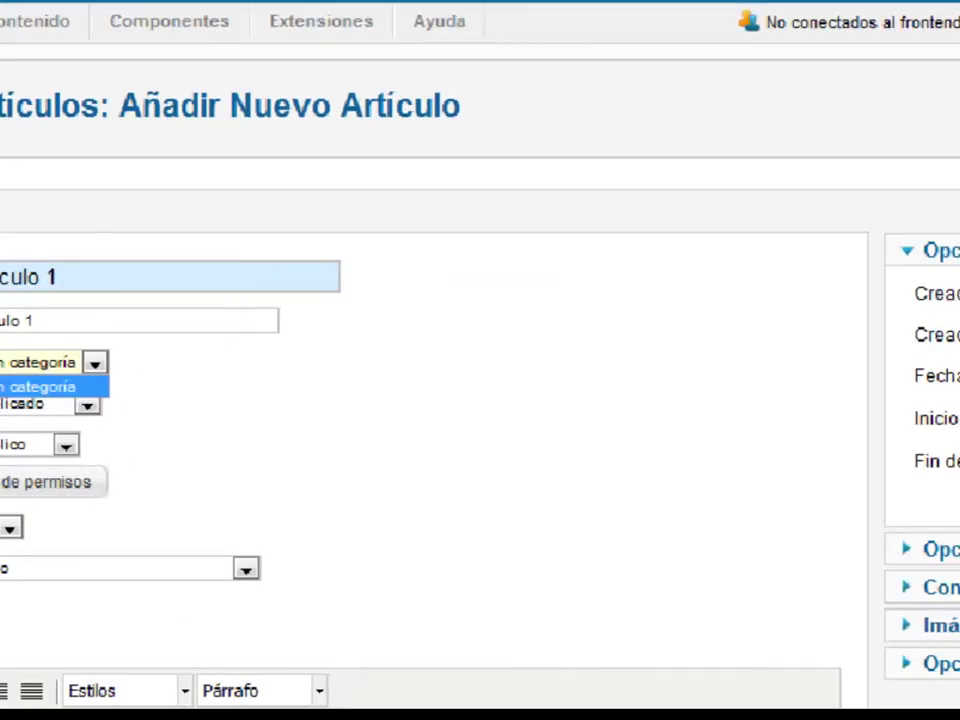
key("Escape")
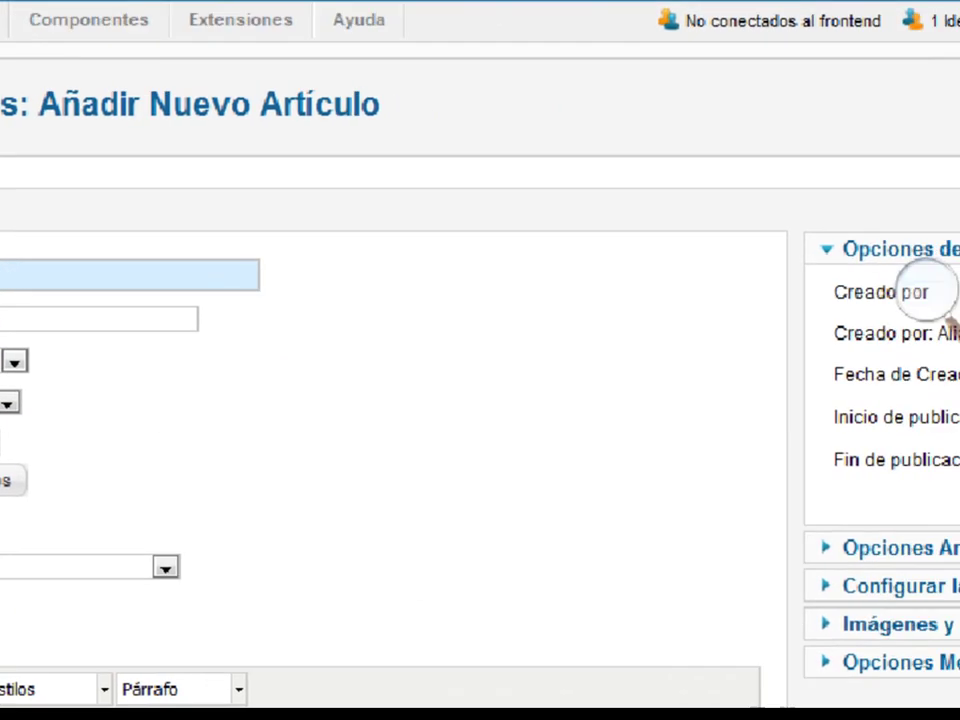
left_click(682, 92)
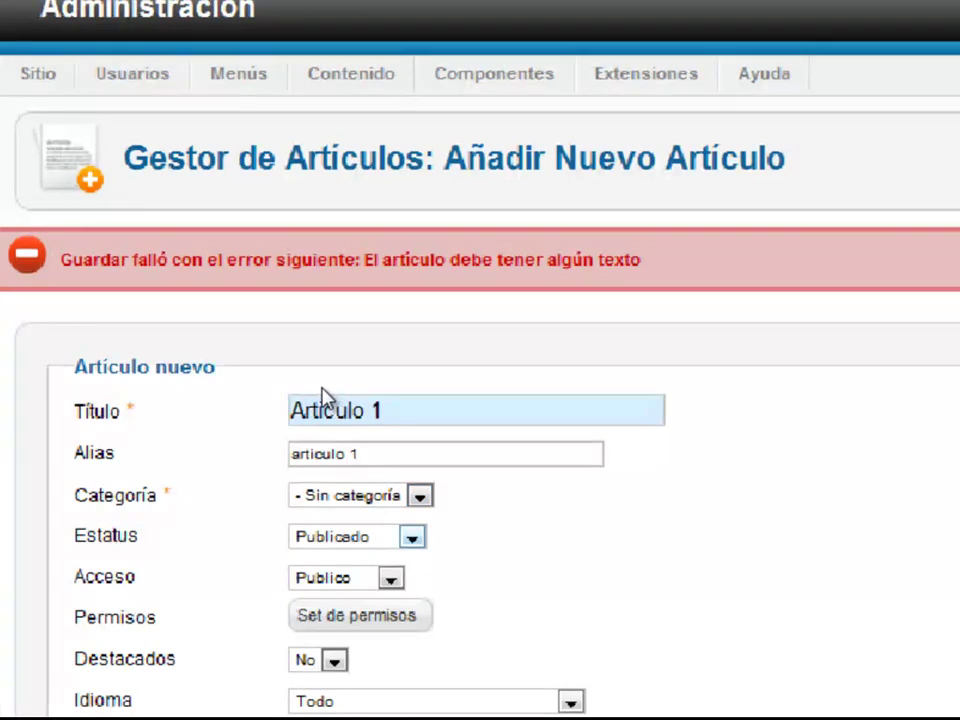
Fill the article's body text with the Lorem Ipsum paragraph starting "Lorem Ipsum is simply dummy text"
scroll(278, 392, "down", 3)
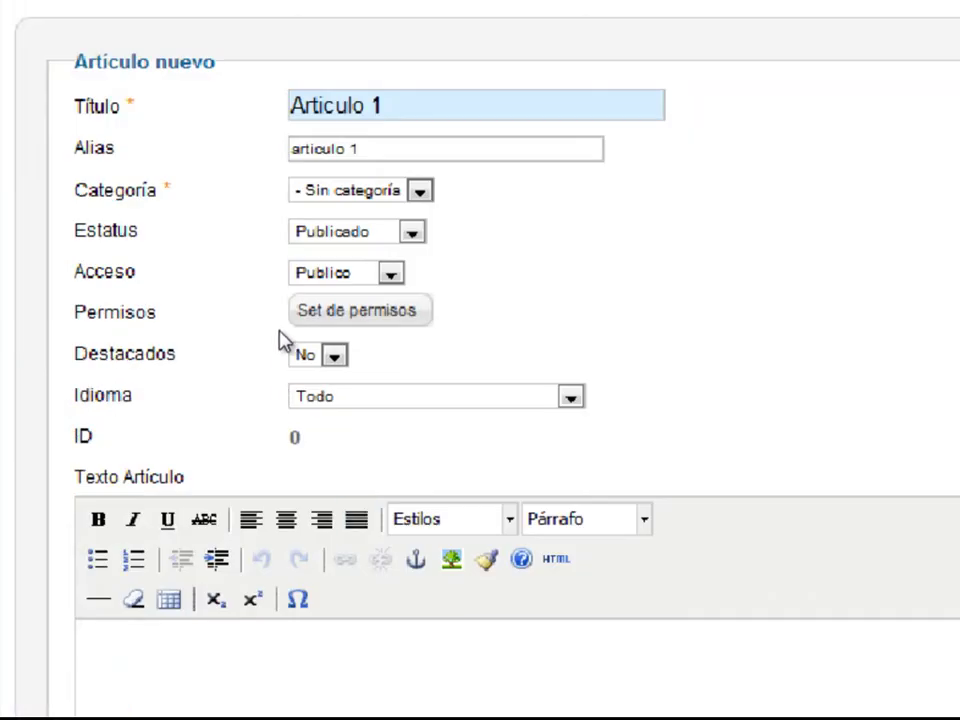
scroll(278, 364, "down", 3)
type("Lorem Ipsum is simply dummy text of the printing and typesetting industry. Lorem Ipsum has been the industry's standard dummy text ever since the 1500s, when an unknown printer took a galley of type and scrambled it to make a type specimen book. It has survived not only five centuries, but also the leap into electronic typesetting, remaining essentially unchanged. It was popularised in the 1960s with the release of Letraset sheets containing Lorem Ipsum passages, and more recently with desktop publishing software like Aldus PageMaker including versions of Lorem Ipsum.")
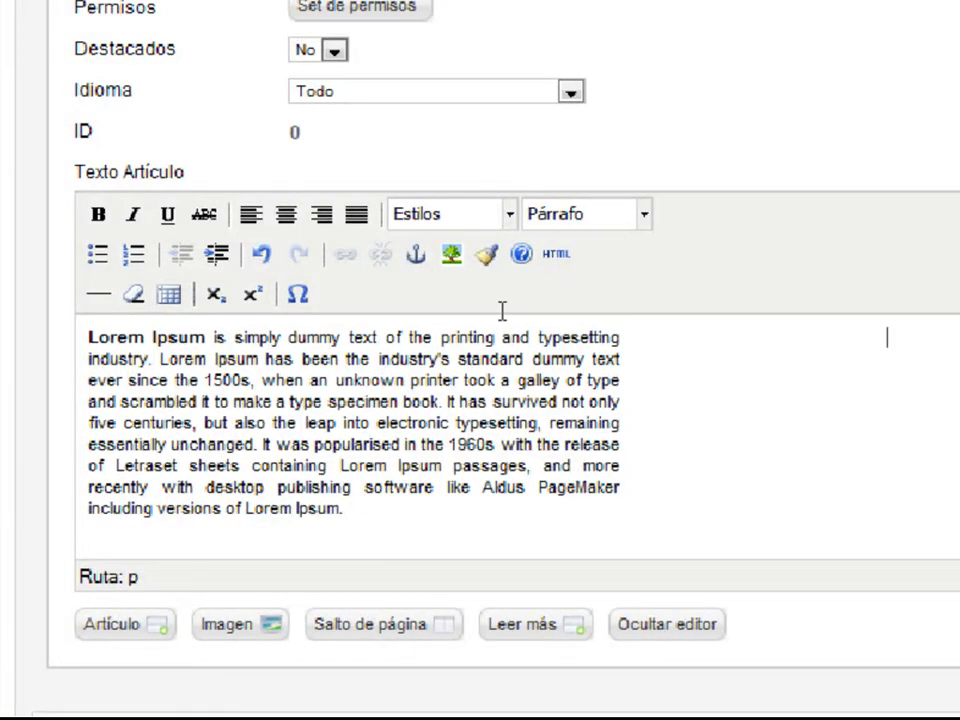
scroll(503, 313, "down", 3)
scroll(290, 150, "up", 2)
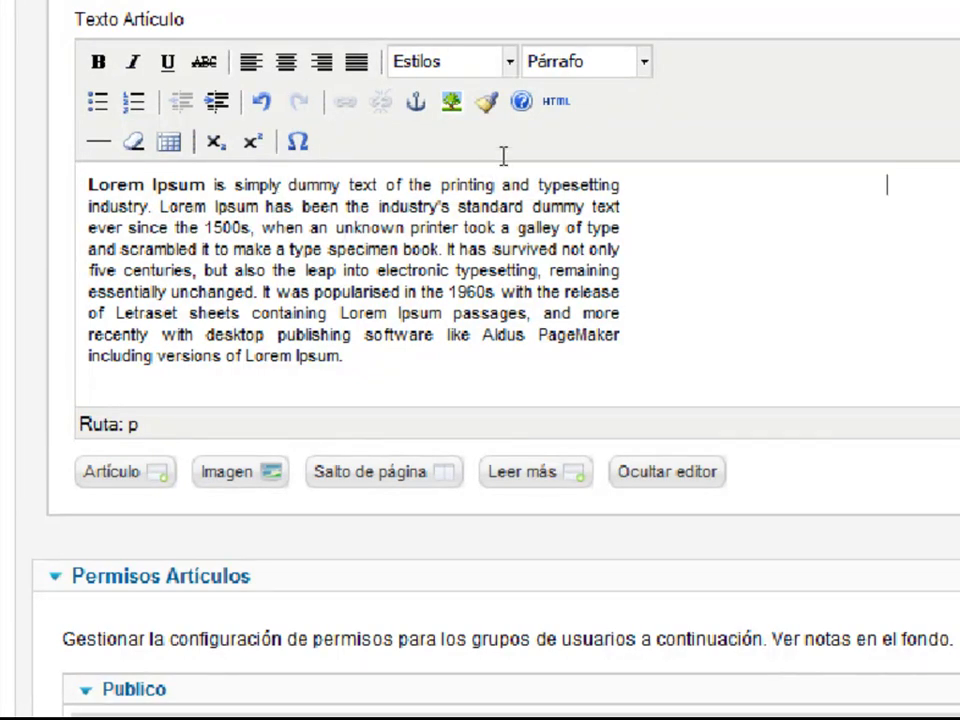
scroll(628, 238, "up", 3)
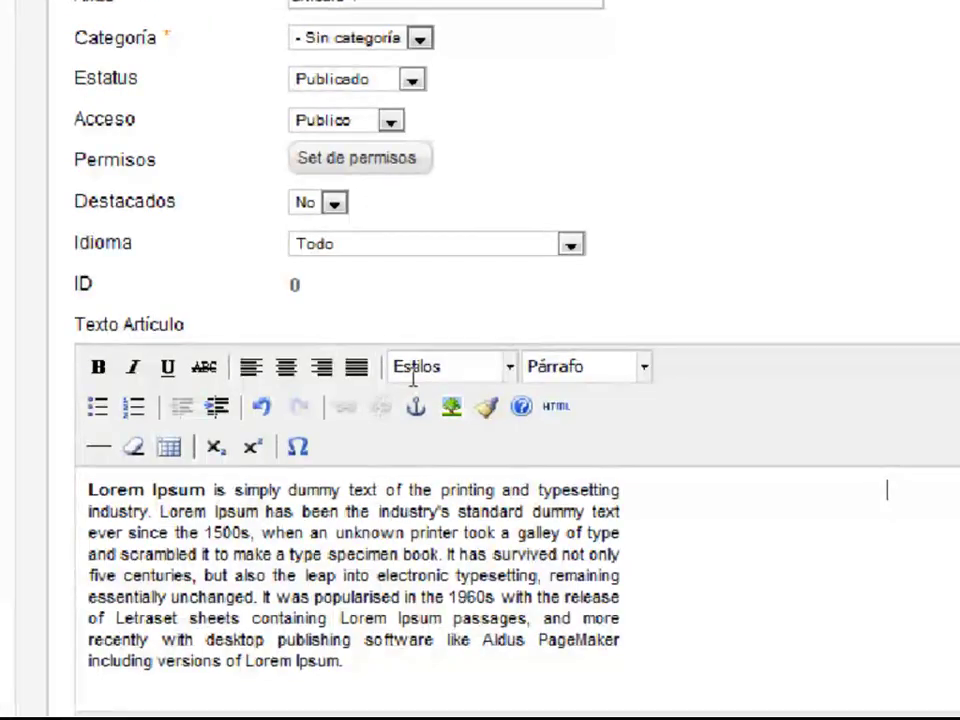
Examine the body text's formatting and HTML source code, and save and close the article
scroll(314, 418, "down", 3)
double_click(128, 182)
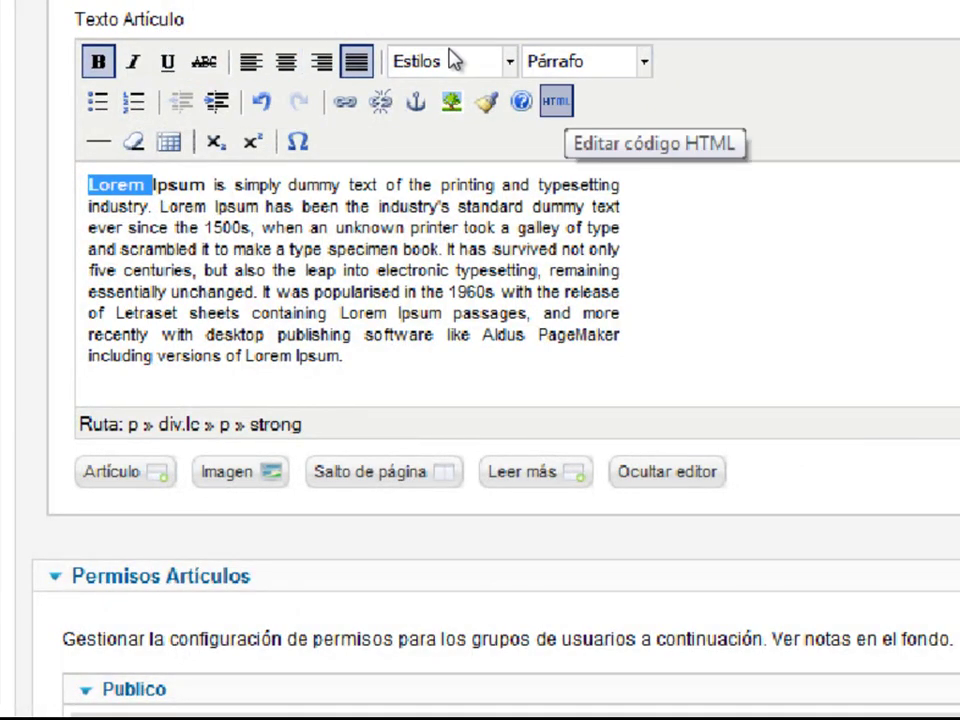
double_click(526, 206)
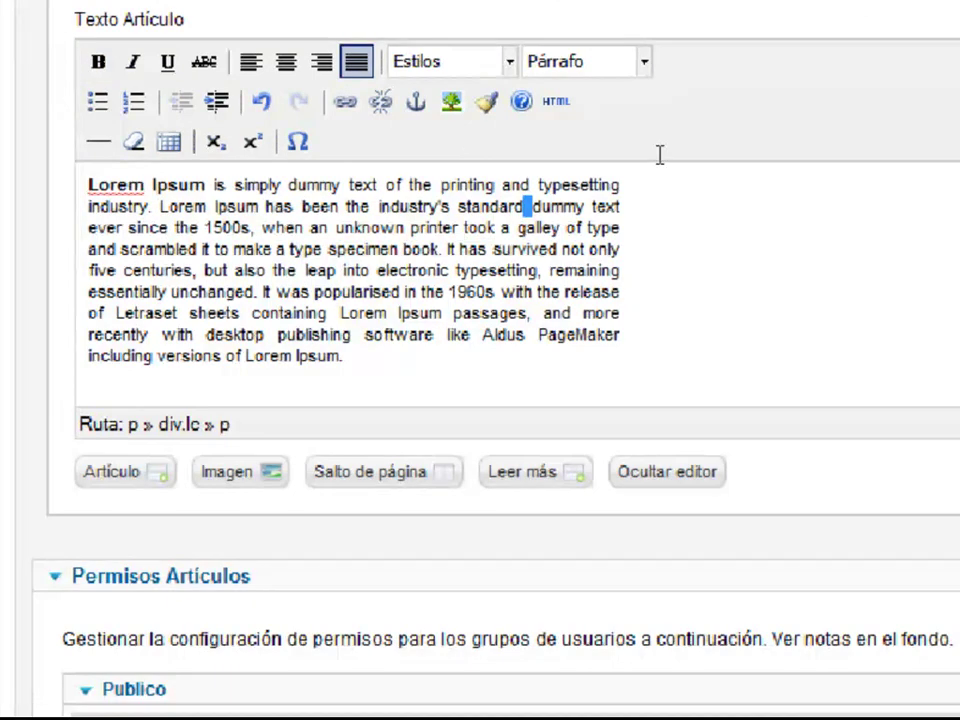
key("ctrl+Home")
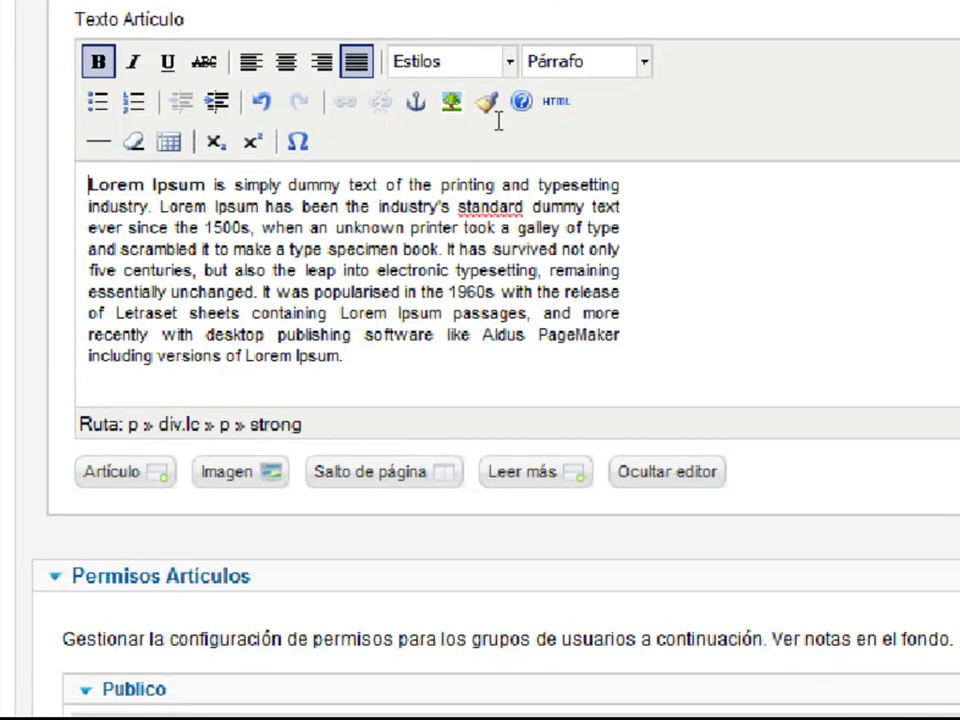
key("End")
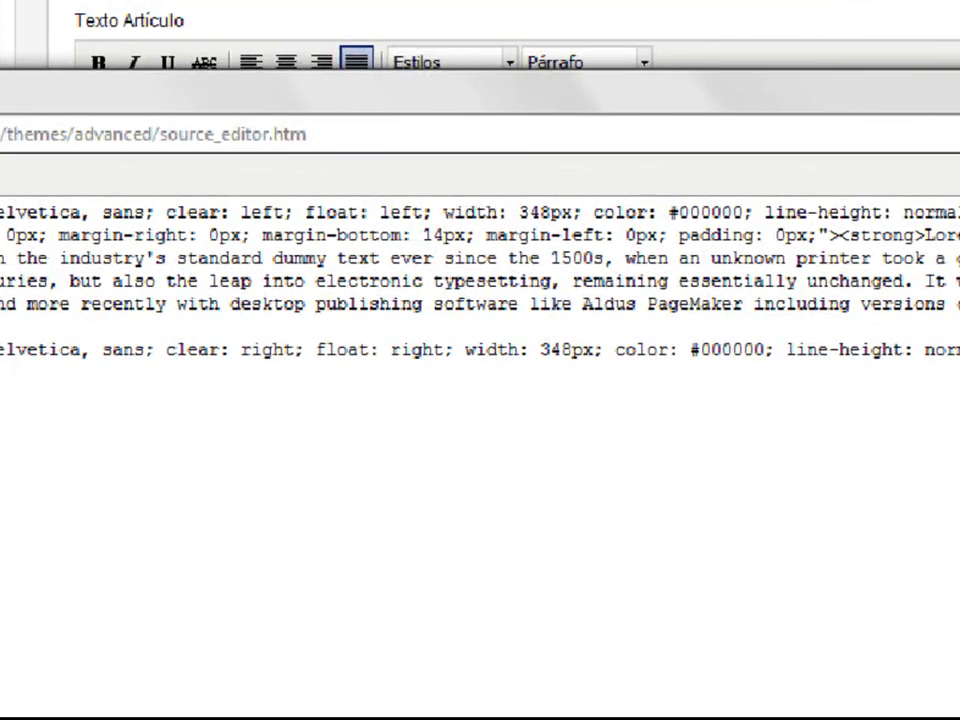
left_click(377, 231)
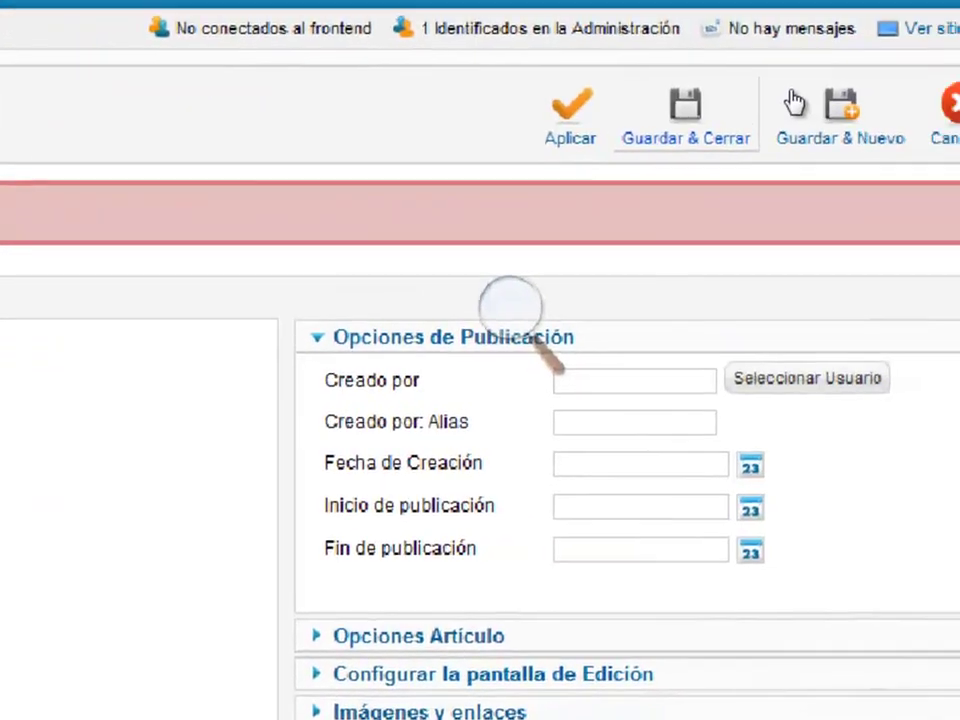
left_click(716, 106)
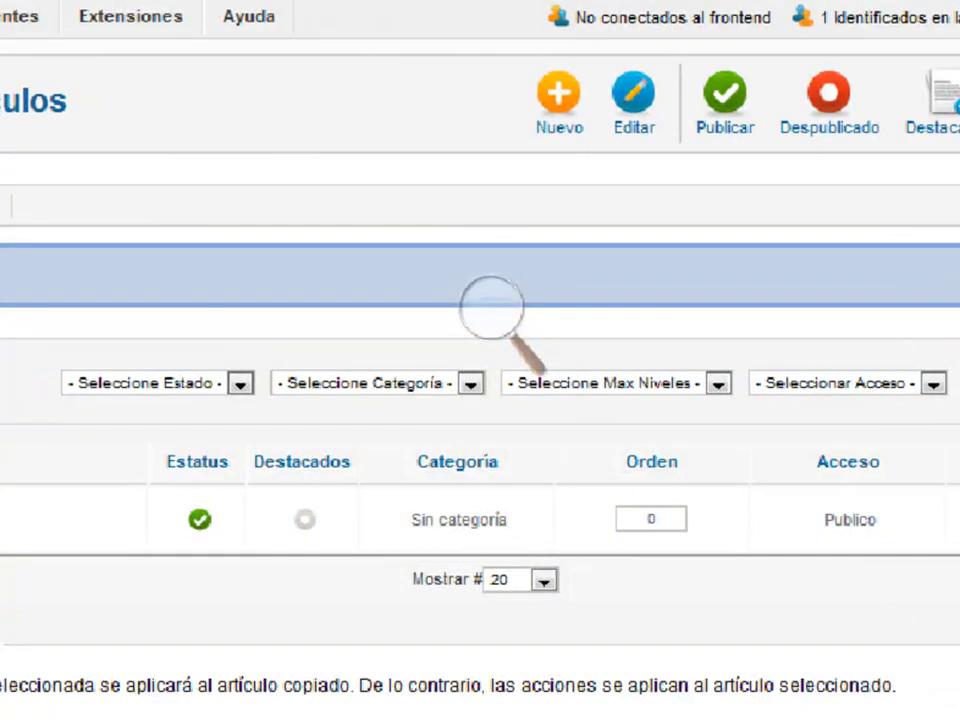